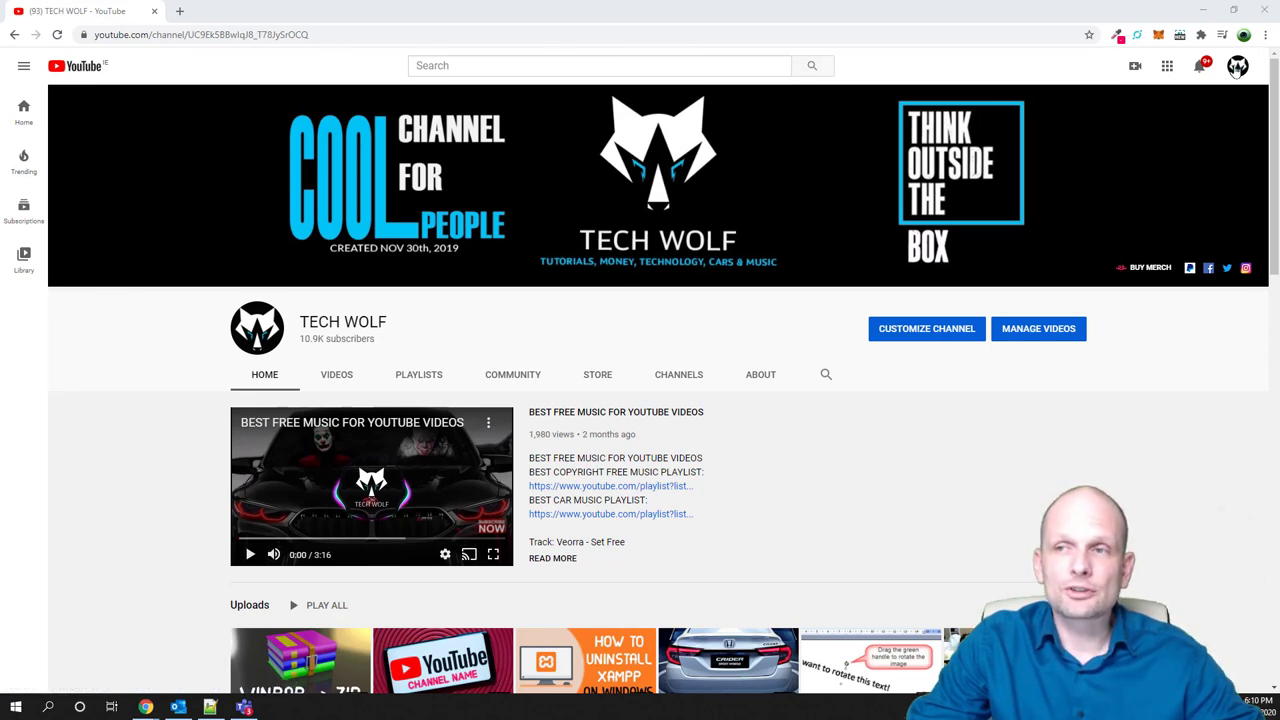
Switch the YouTube account to the CRYPTO BULL brand account
{"action": "left_click", "coordinate": [1237, 68]}
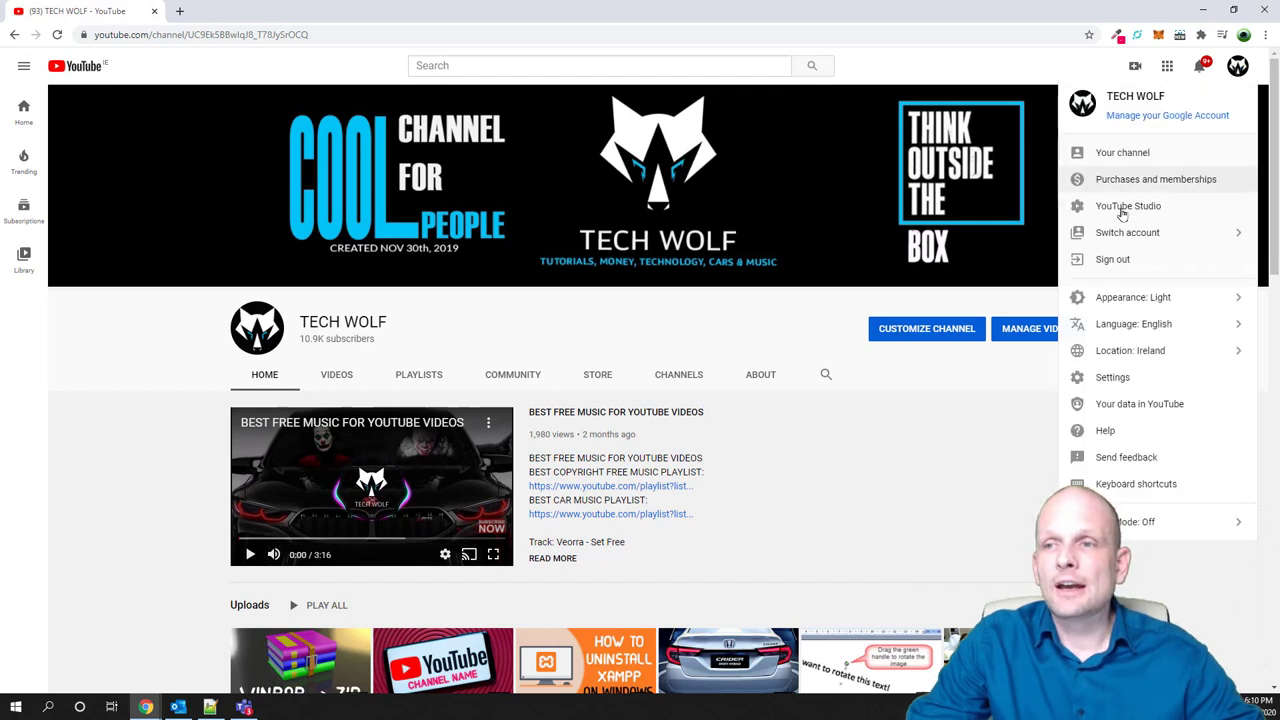
{"action": "left_click", "coordinate": [1120, 232]}
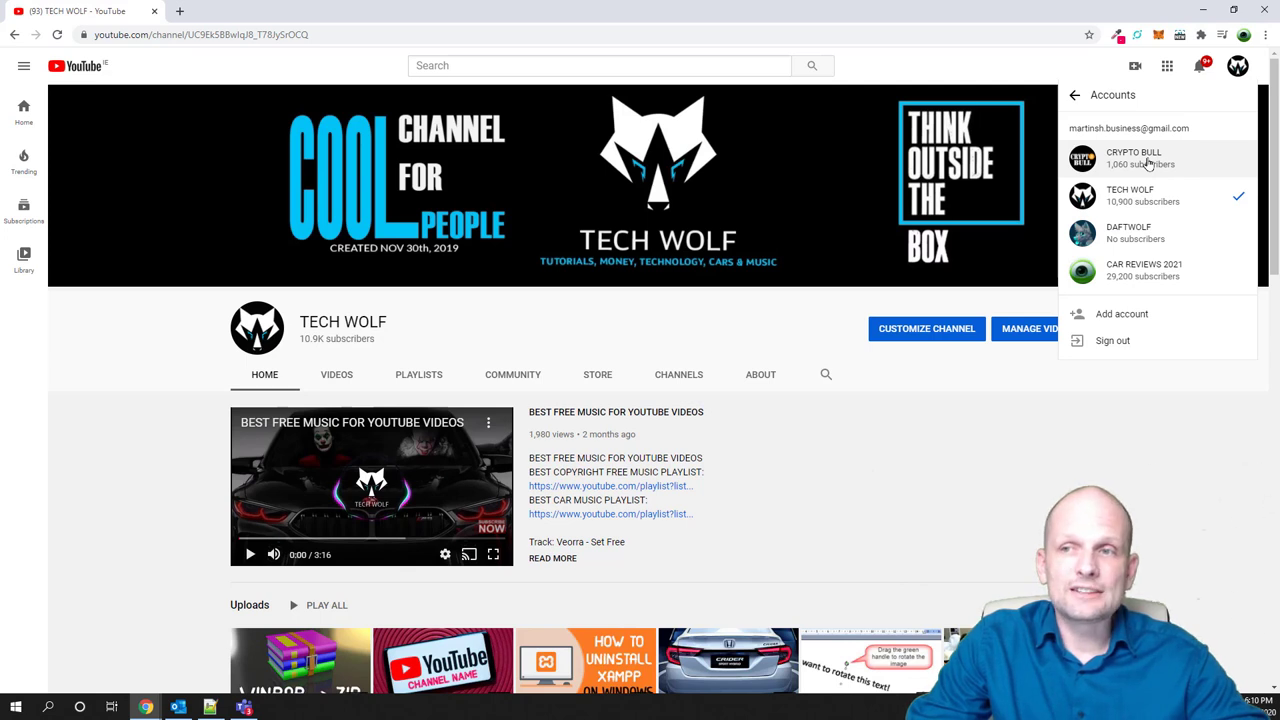
{"action": "left_click", "coordinate": [1132, 259]}
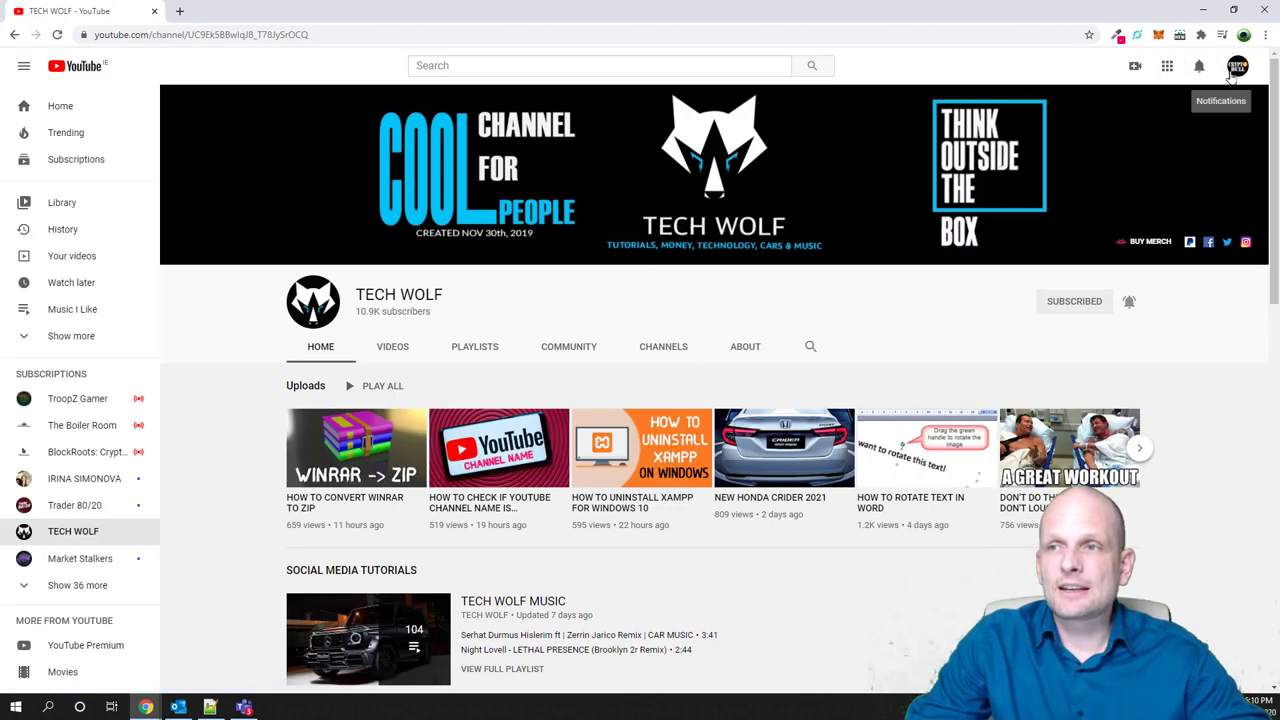
Visit the CRYPTO BULL channel page, then bring up the Chrome menu
{"action": "left_click", "coordinate": [1238, 68]}
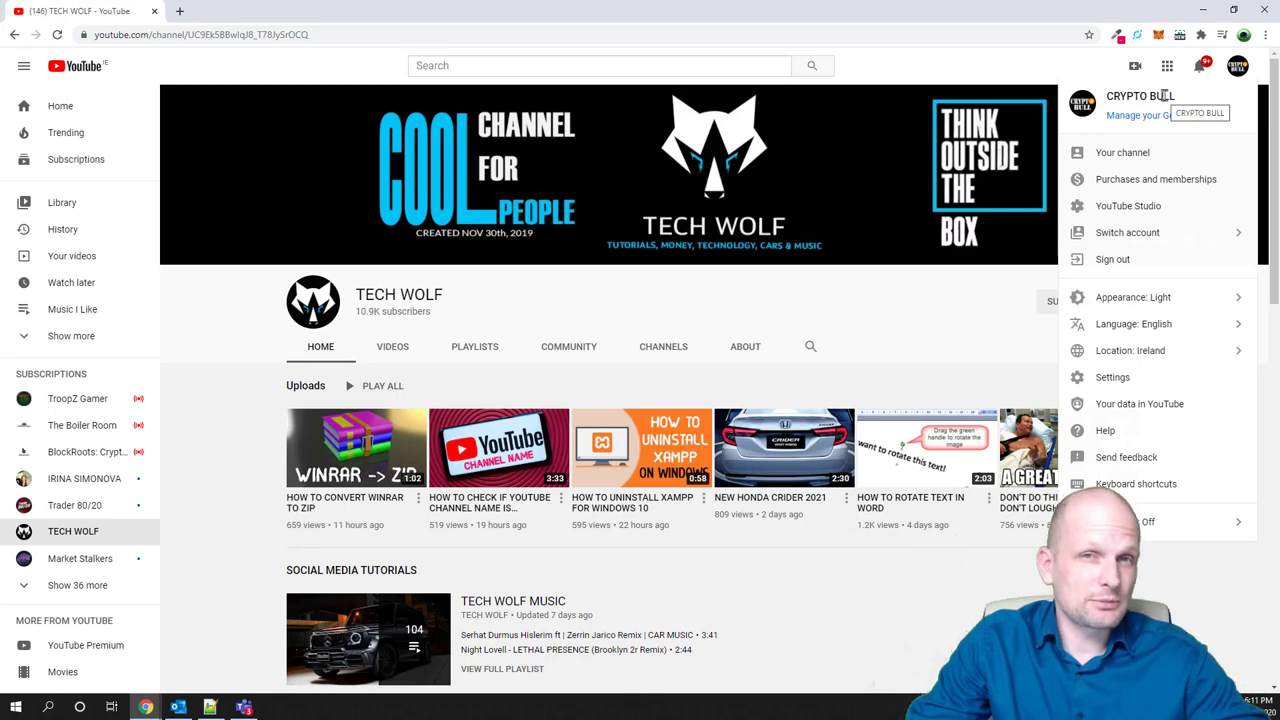
{"action": "left_click", "coordinate": [1132, 153]}
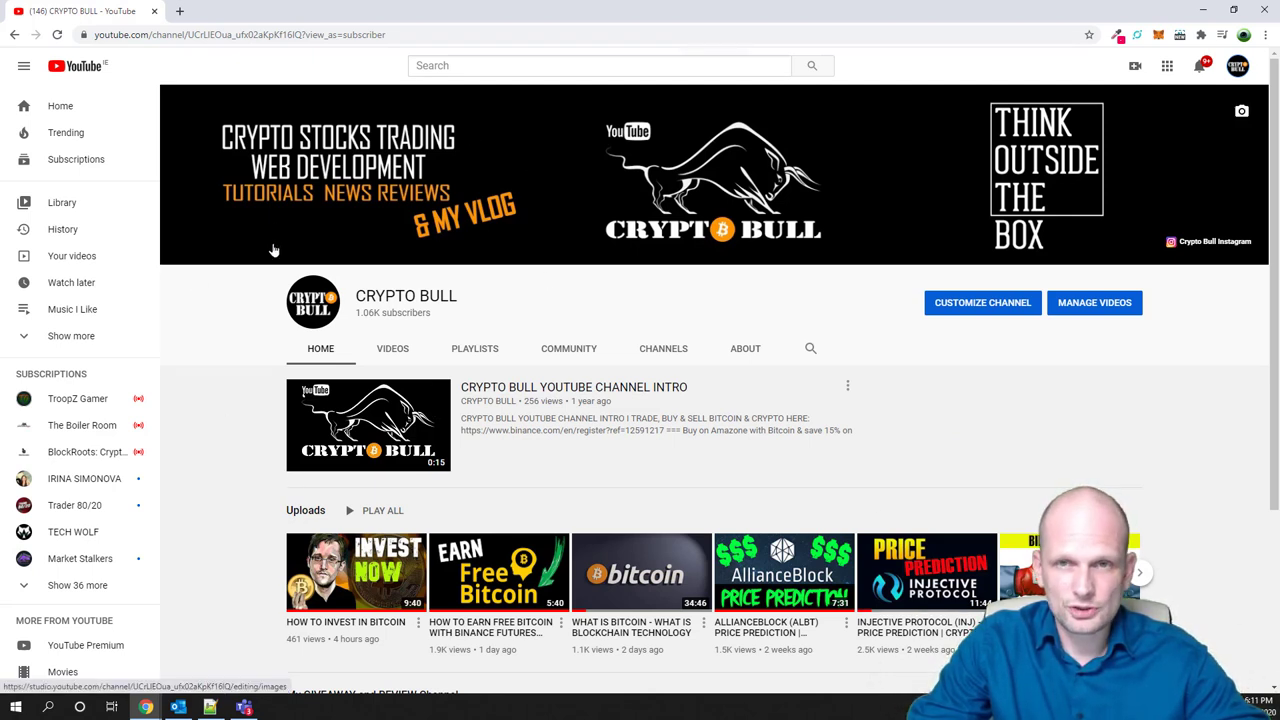
{"action": "left_click", "coordinate": [1265, 34]}
Load gmail.com in a new incognito window and check which account is signed in
{"action": "left_click", "coordinate": [1200, 85]}
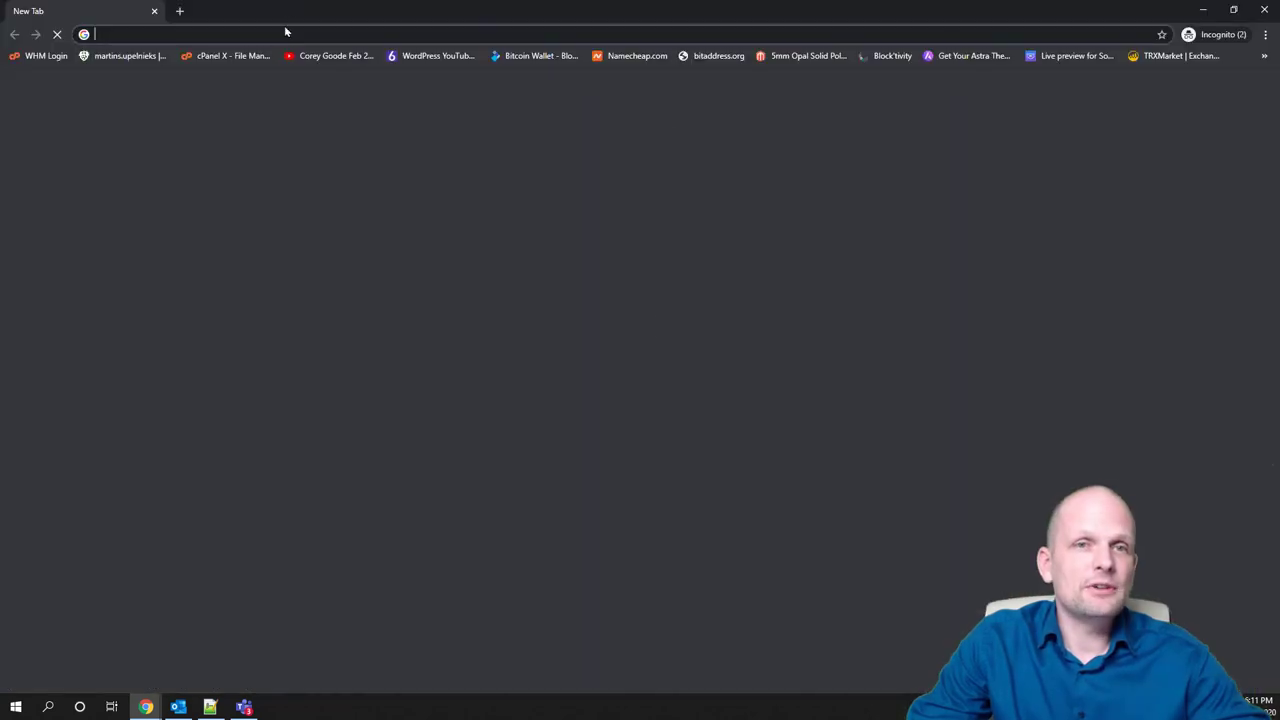
{"action": "type", "text": "gmail"}
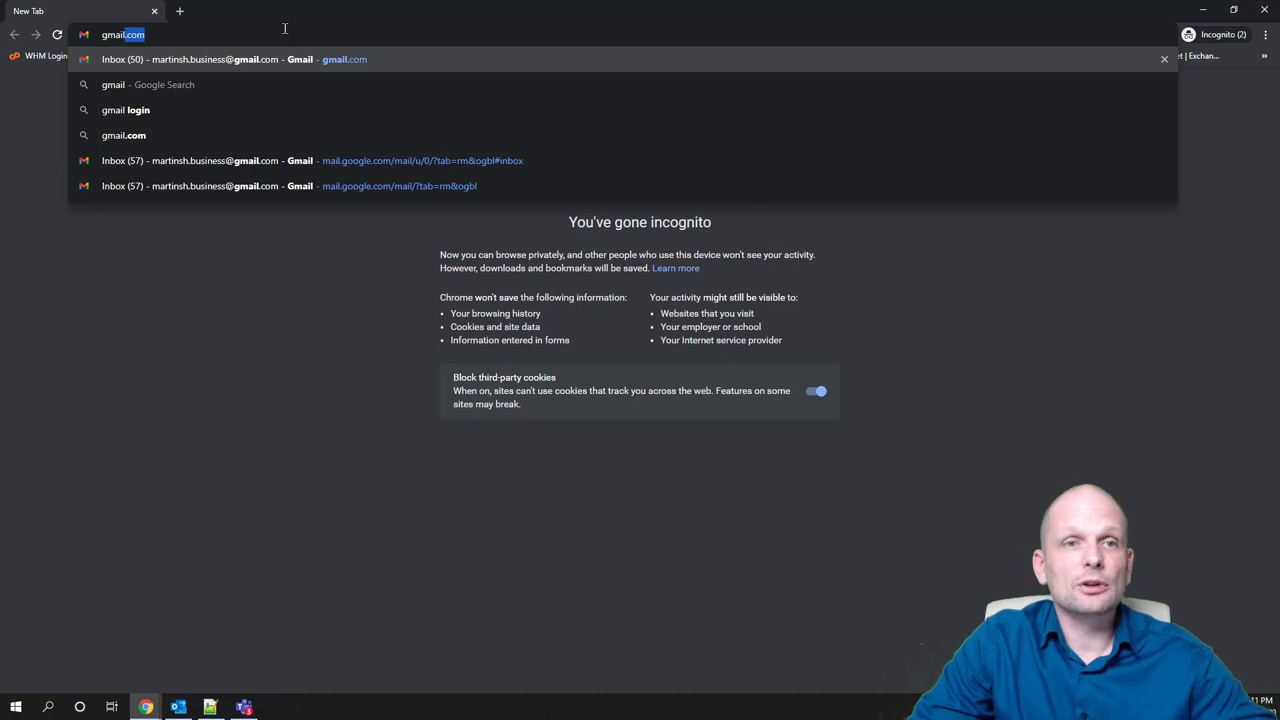
{"action": "key", "text": "Return"}
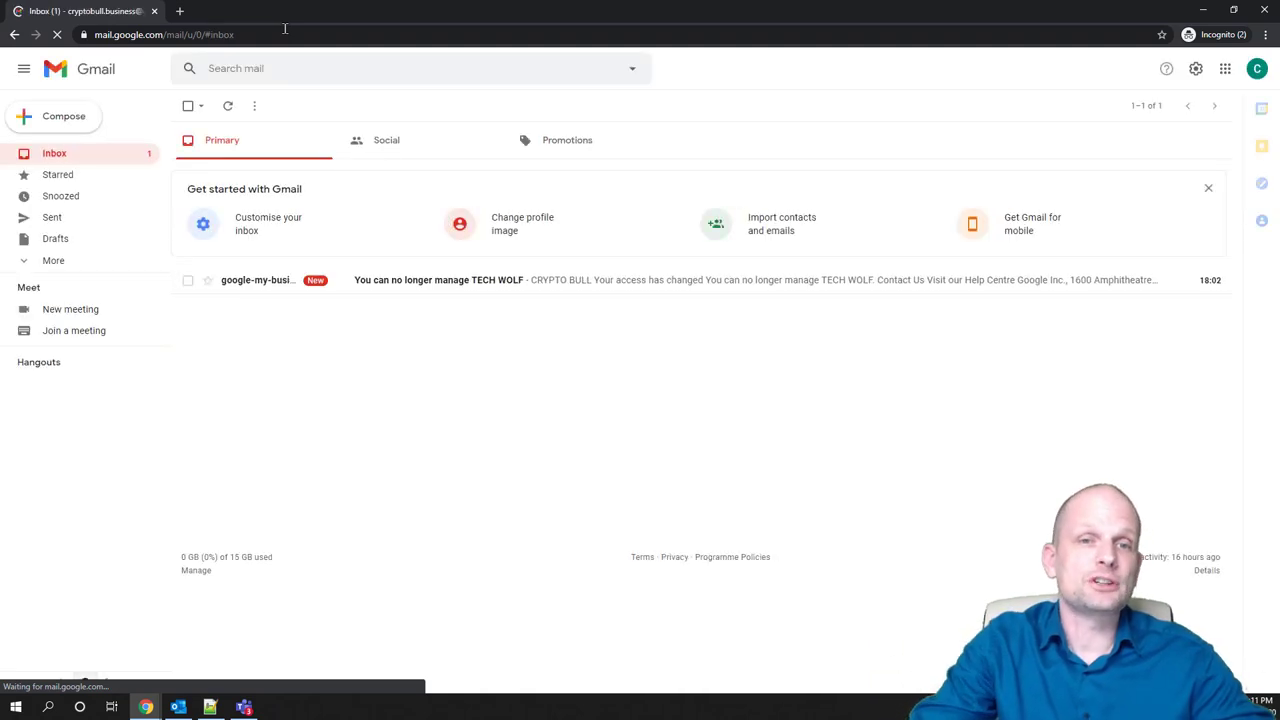
{"action": "left_click", "coordinate": [1258, 69]}
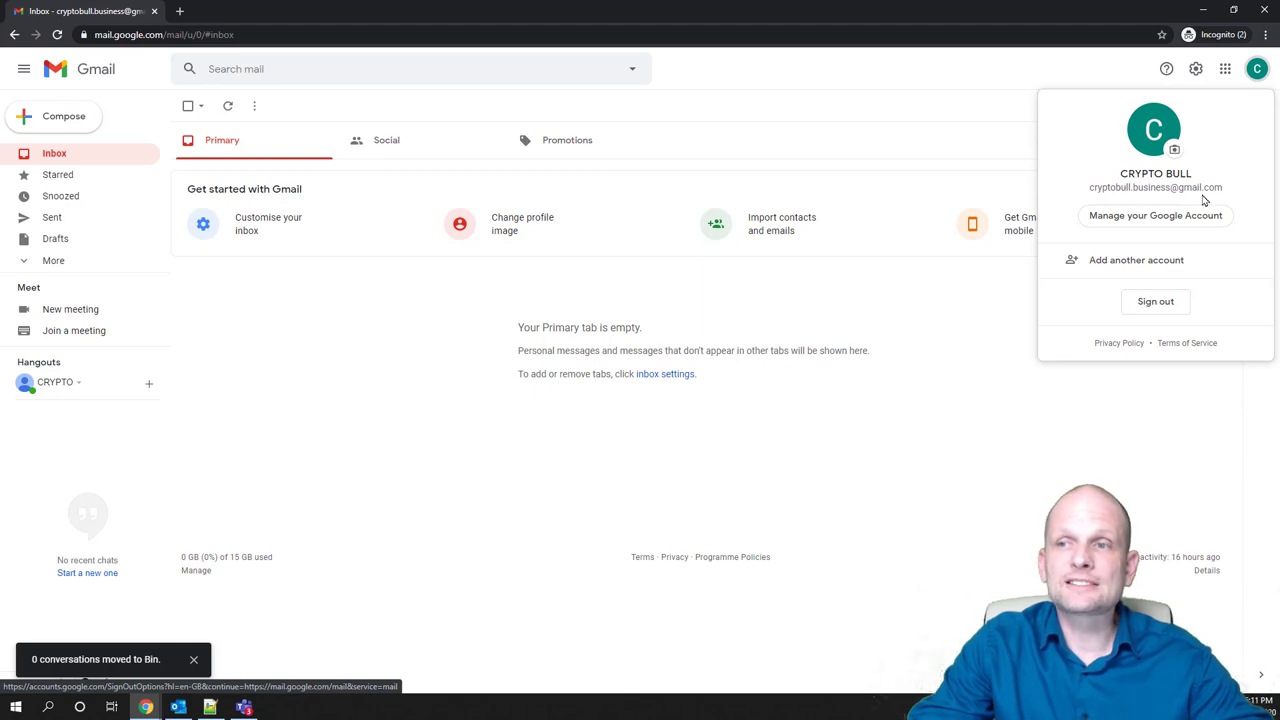
Confirm in an incognito YouTube tab that this sign-in has no channel, then minimize the window
{"action": "left_click", "coordinate": [180, 11]}
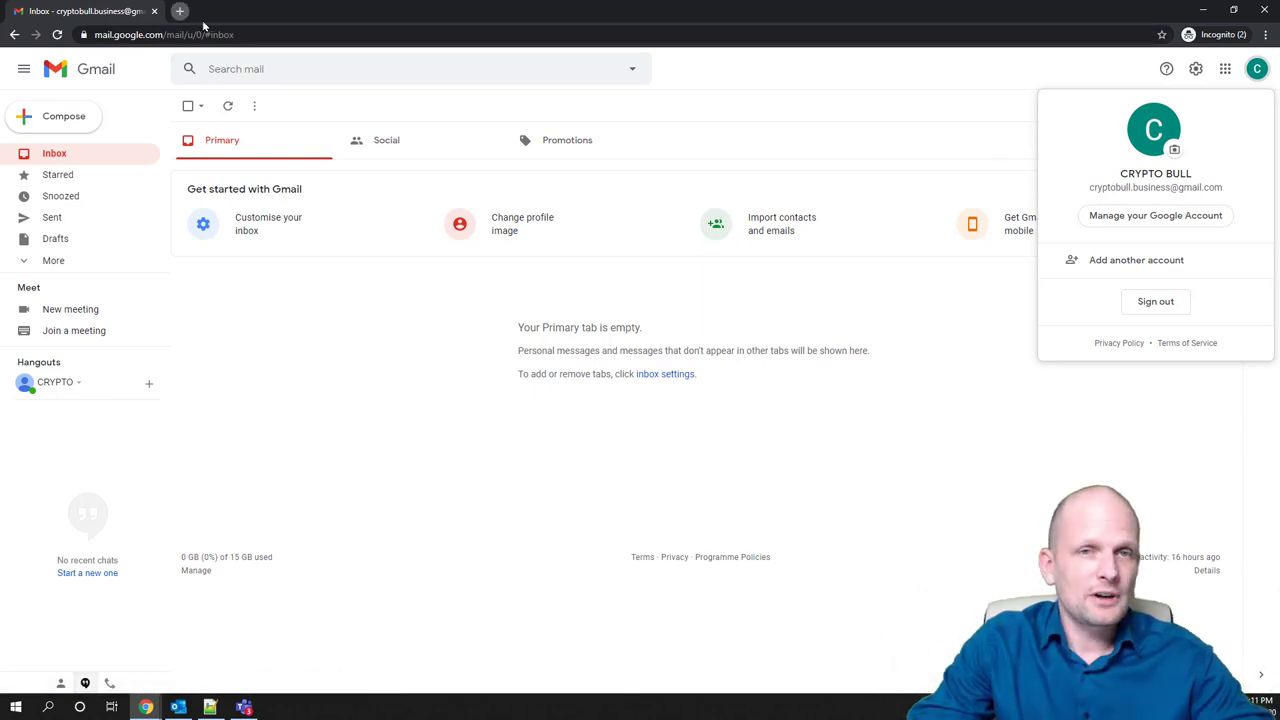
{"action": "type", "text": "youtu"}
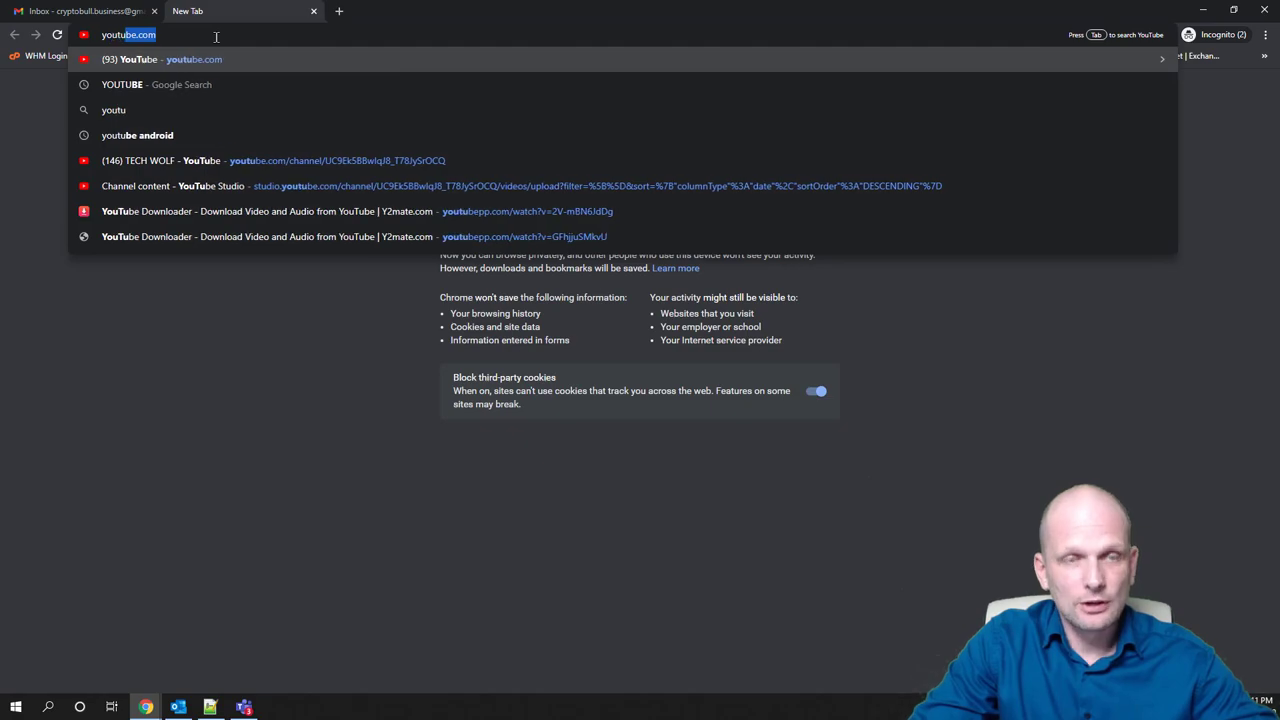
{"action": "key", "text": "Return"}
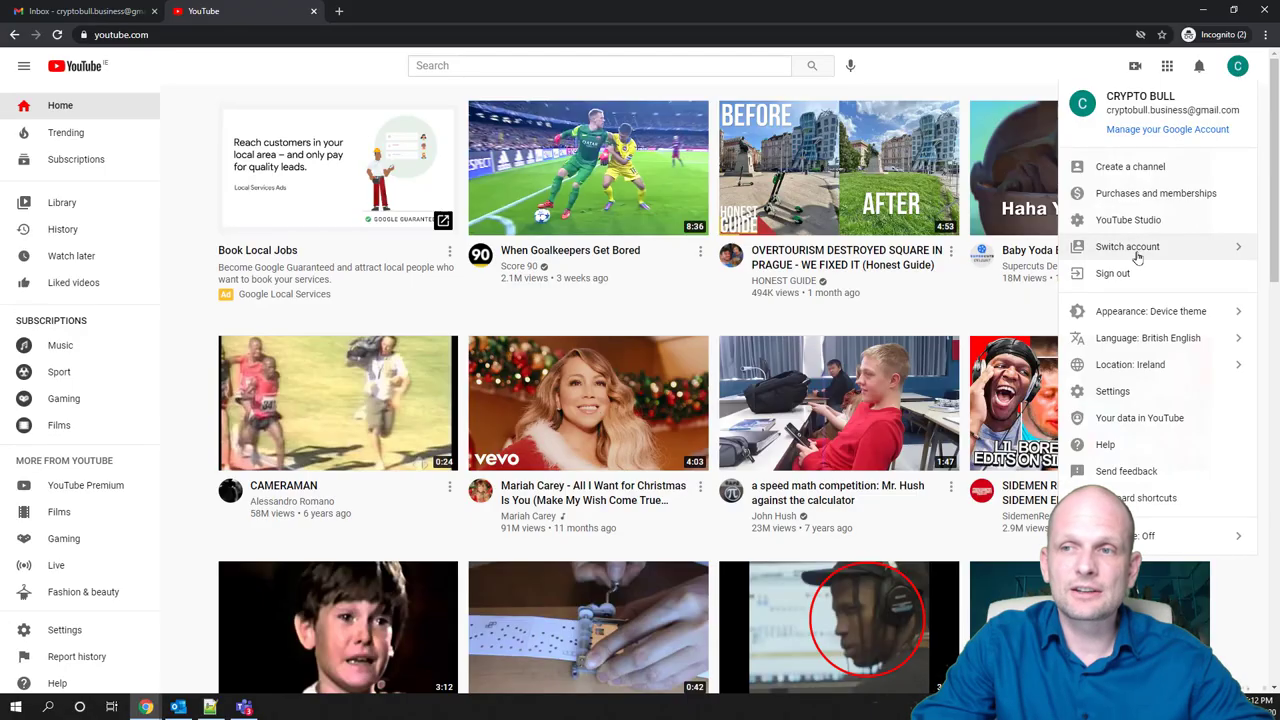
{"action": "left_click", "coordinate": [1138, 248]}
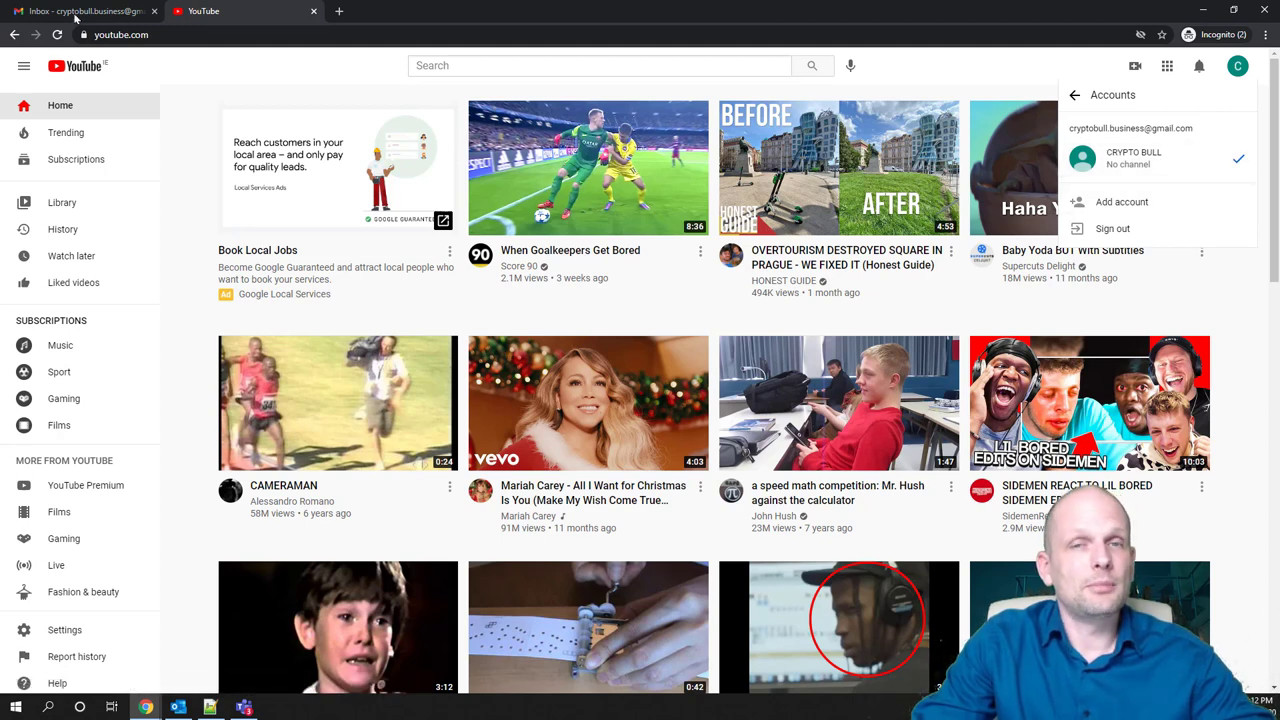
{"action": "left_click", "coordinate": [77, 11]}
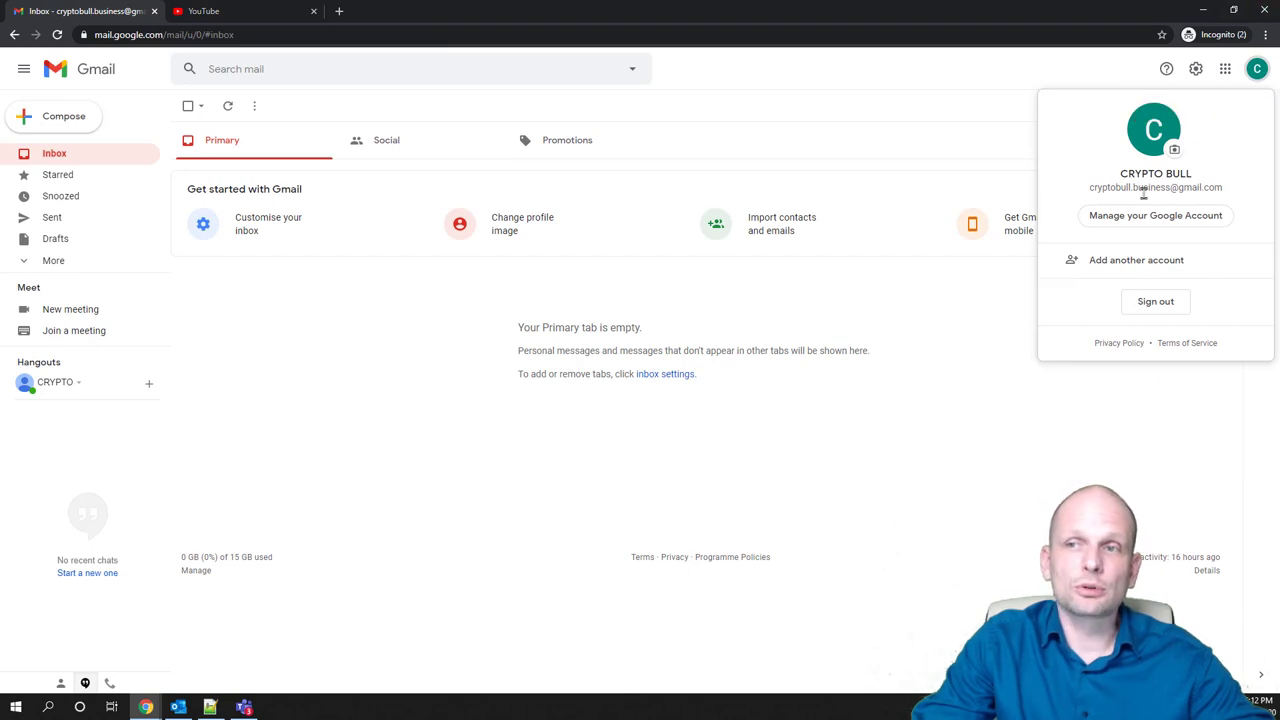
{"action": "left_click", "coordinate": [1200, 12]}
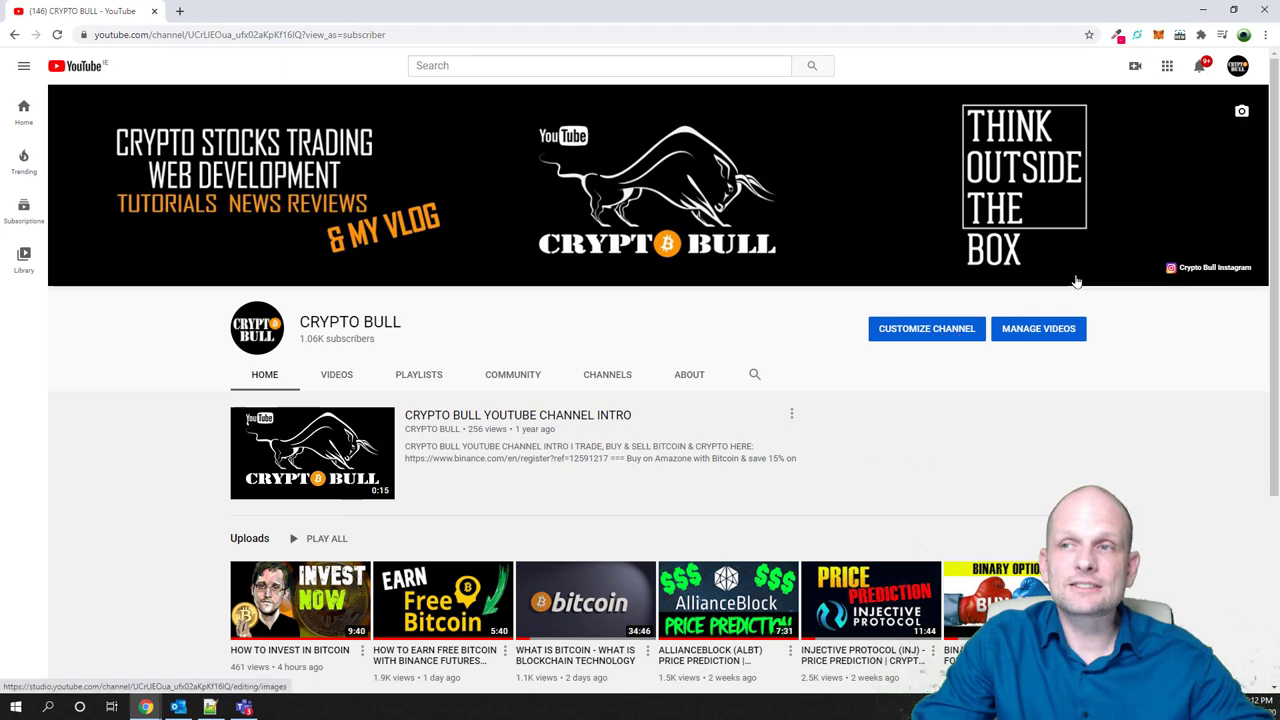
Open Manage YouTube account from YouTube Studio's Settings > Channel > Advanced settings
{"action": "left_click", "coordinate": [1238, 68]}
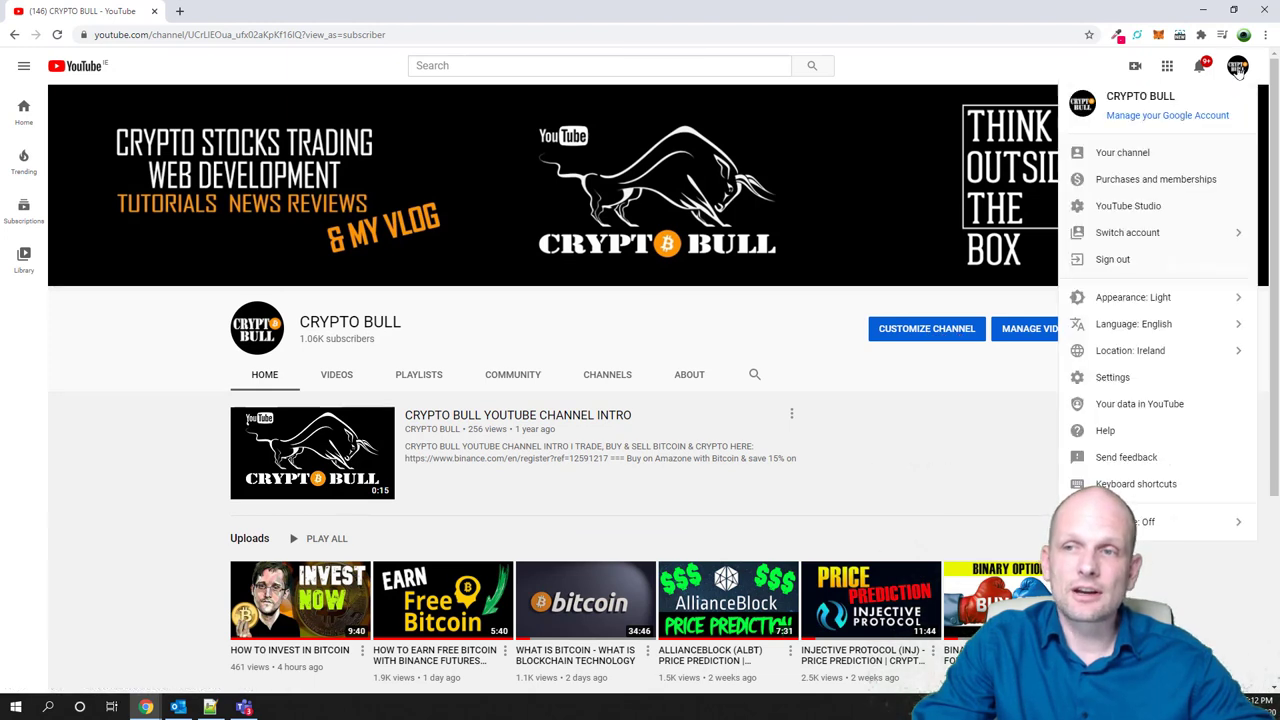
{"action": "left_click", "coordinate": [1143, 206]}
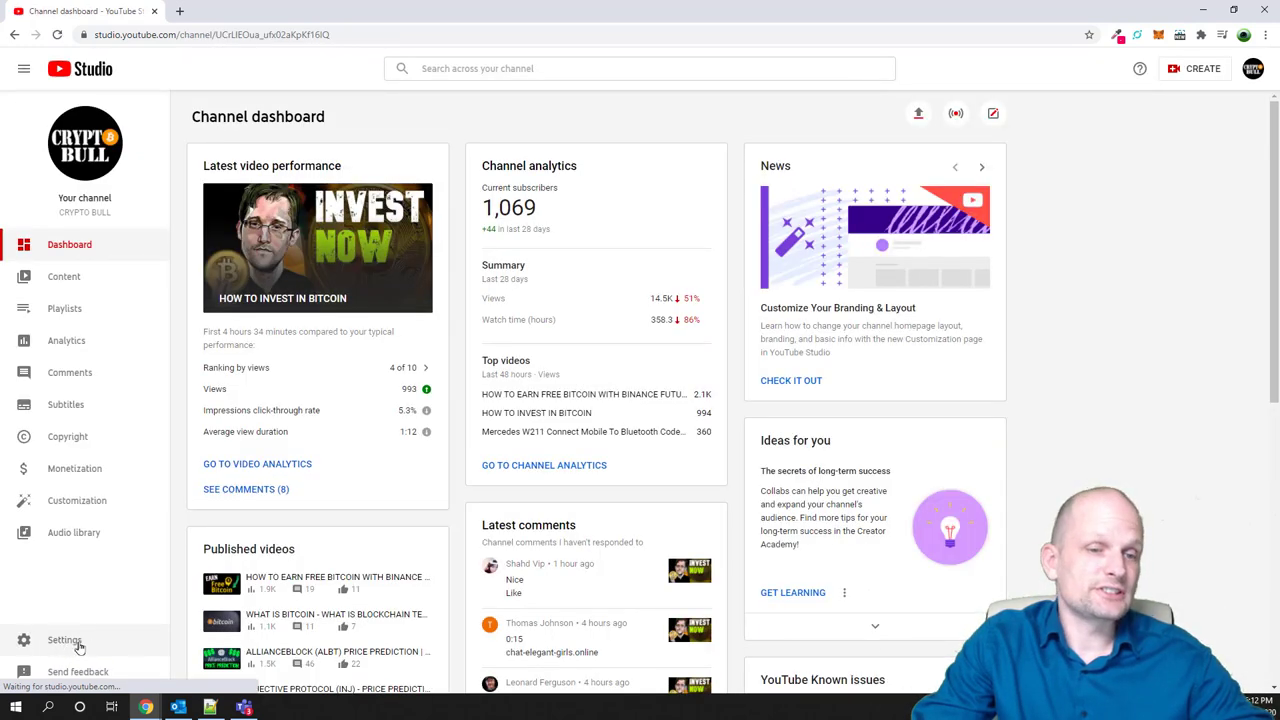
{"action": "left_click", "coordinate": [65, 640]}
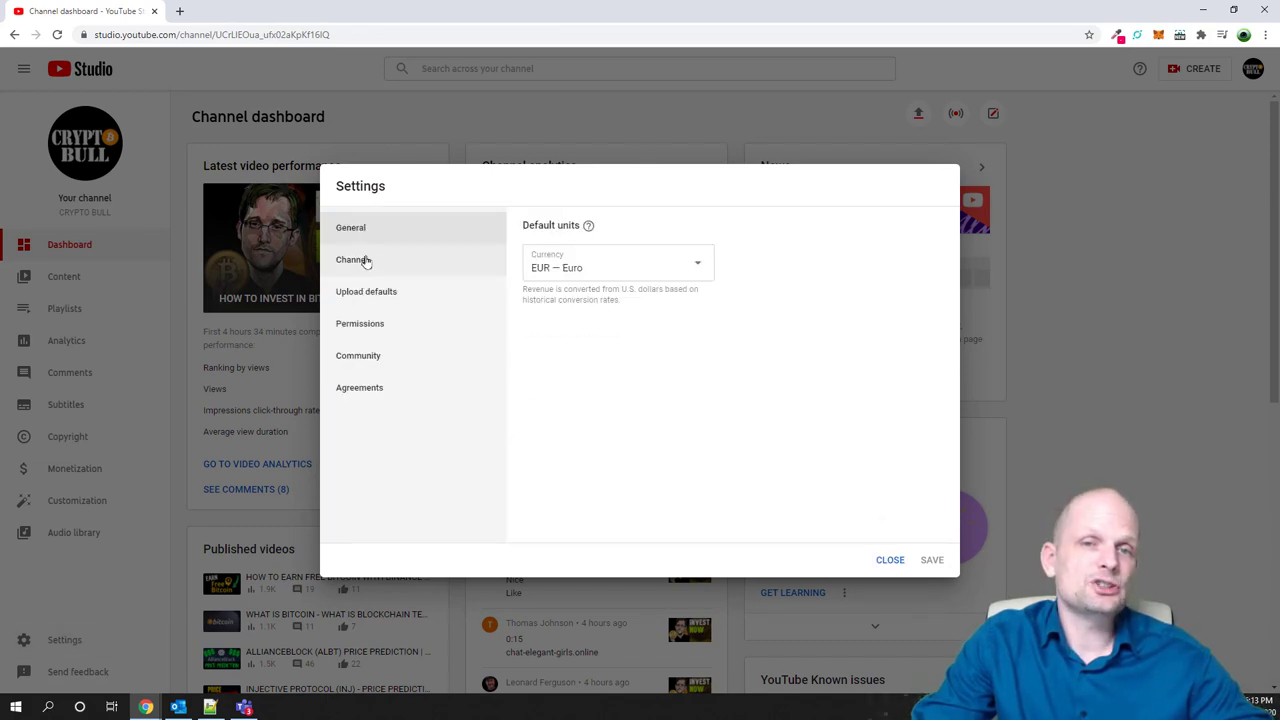
{"action": "left_click", "coordinate": [352, 262]}
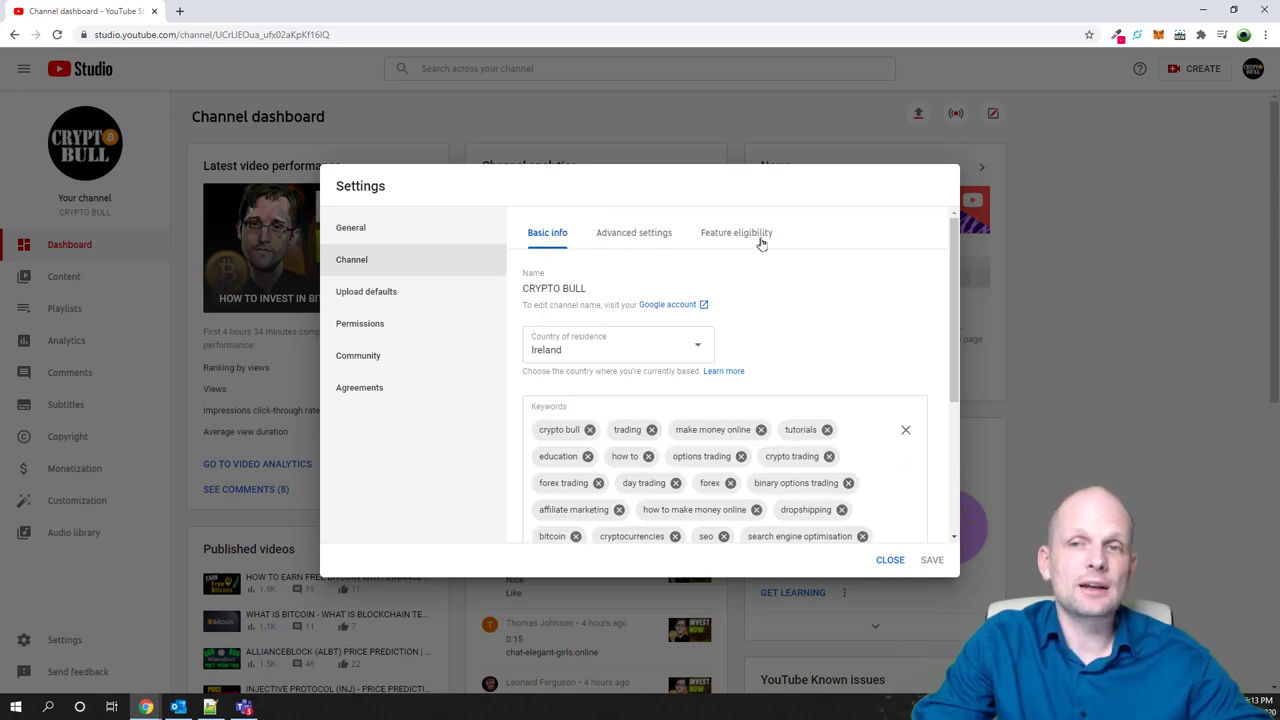
{"action": "left_click", "coordinate": [624, 234]}
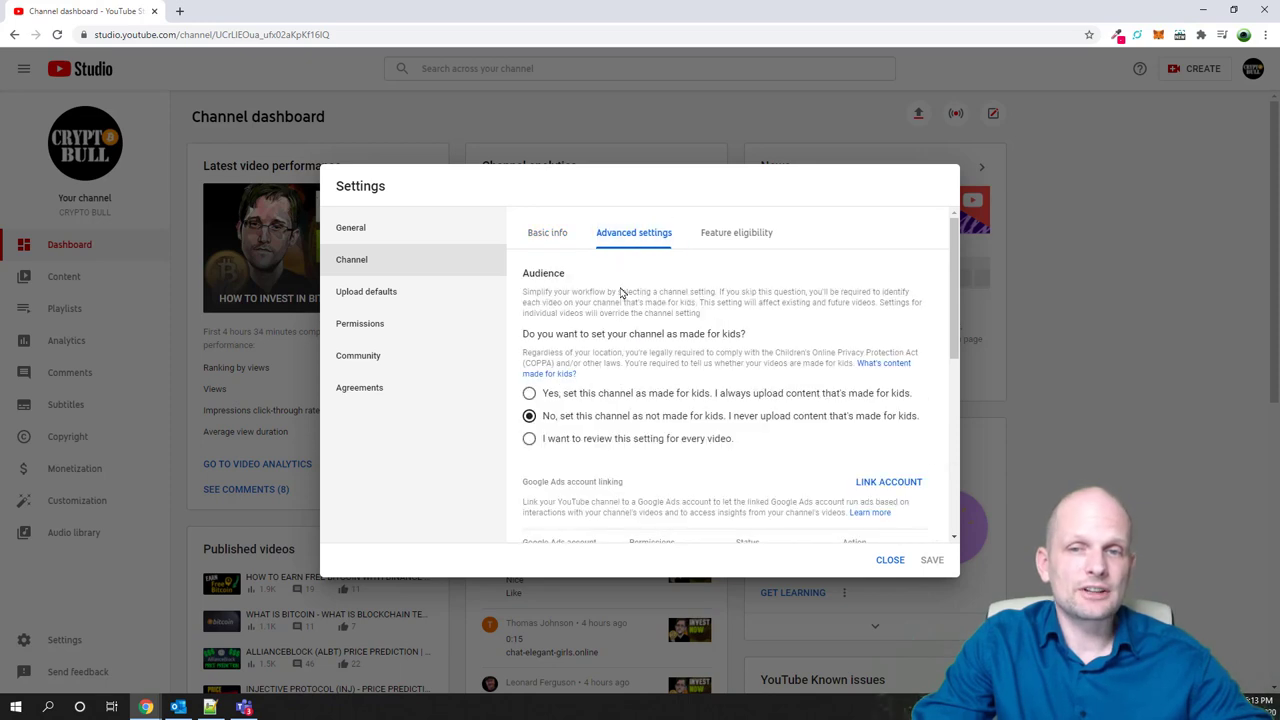
{"action": "scroll", "coordinate": [620, 293], "scroll_direction": "down", "scroll_amount": 5}
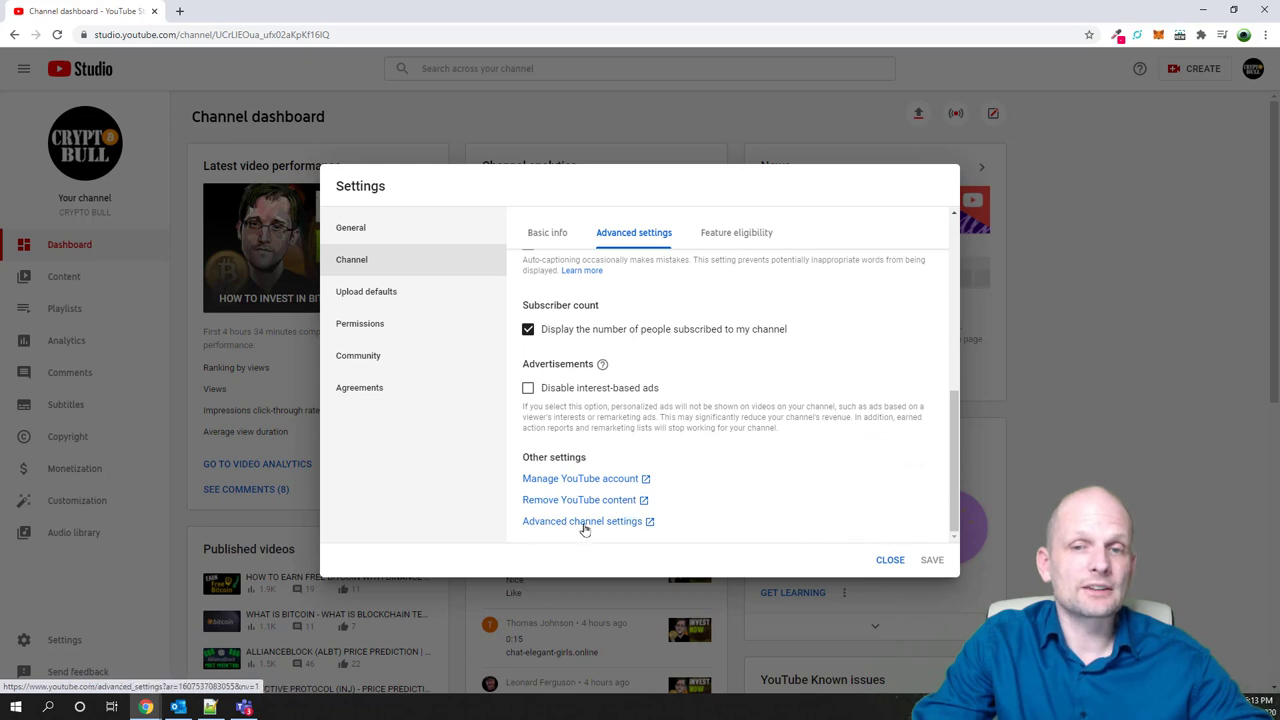
{"action": "left_click", "coordinate": [548, 482]}
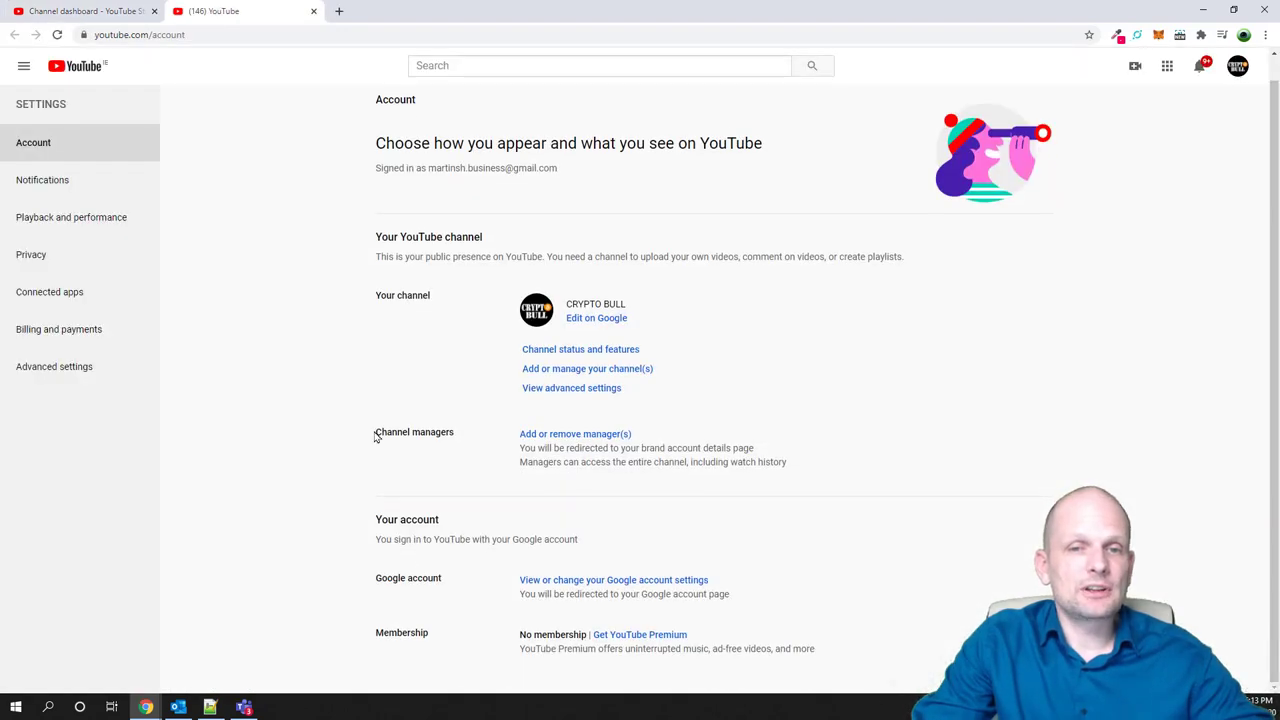
{"action": "left_click_drag", "start_coordinate": [378, 432], "coordinate": [455, 430]}
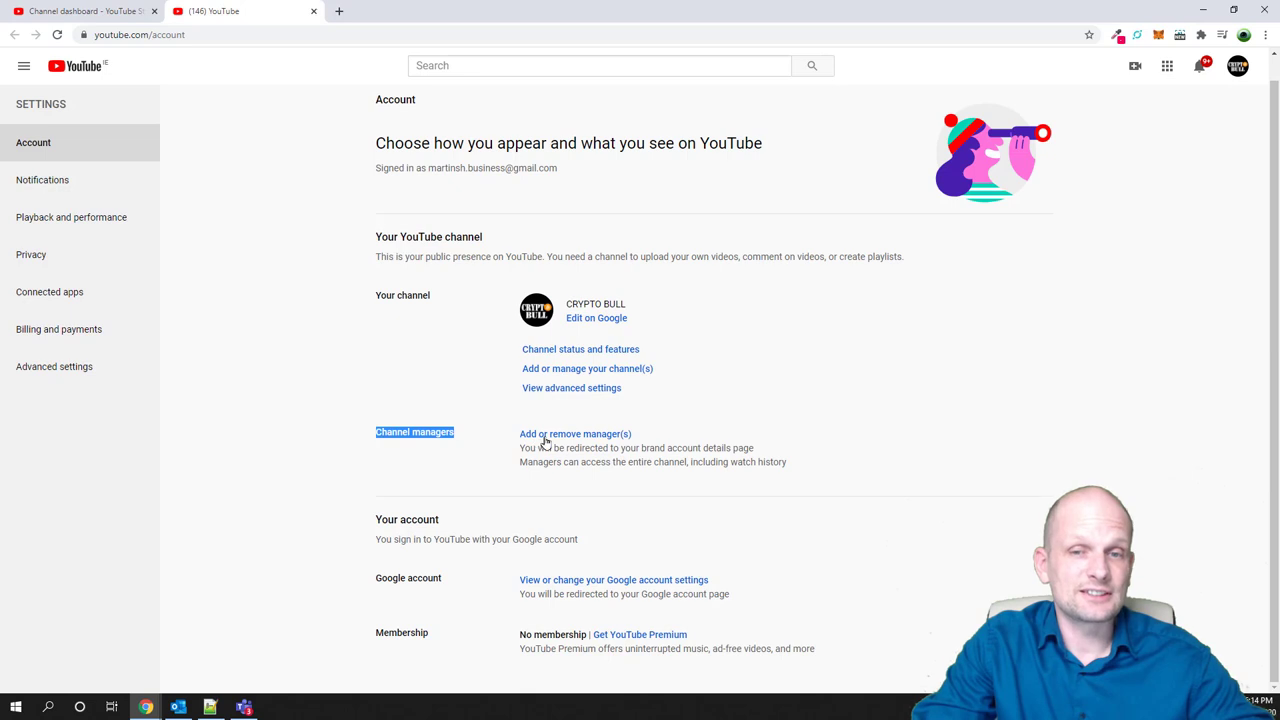
{"action": "left_click", "coordinate": [395, 432]}
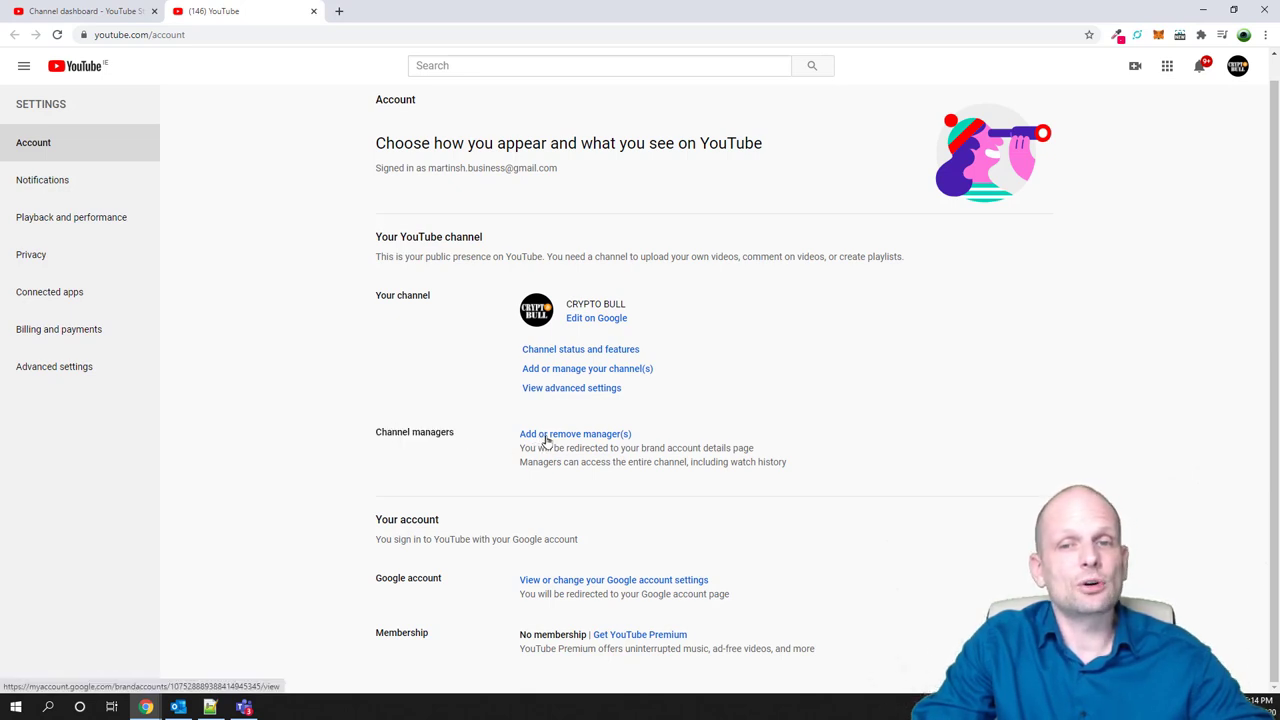
{"action": "left_click", "coordinate": [547, 437]}
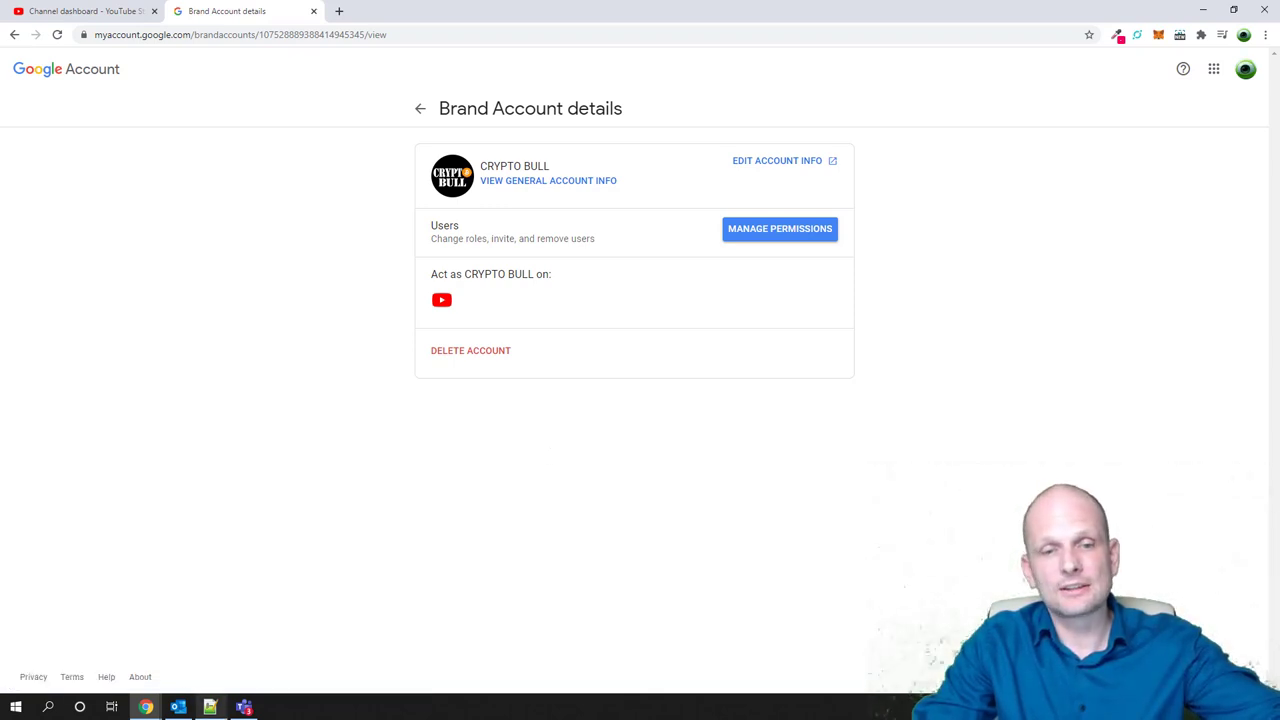
Bring the CRYPTO BULL Brand Account details window to the front
{"action": "mouse_move", "coordinate": [146, 708]}
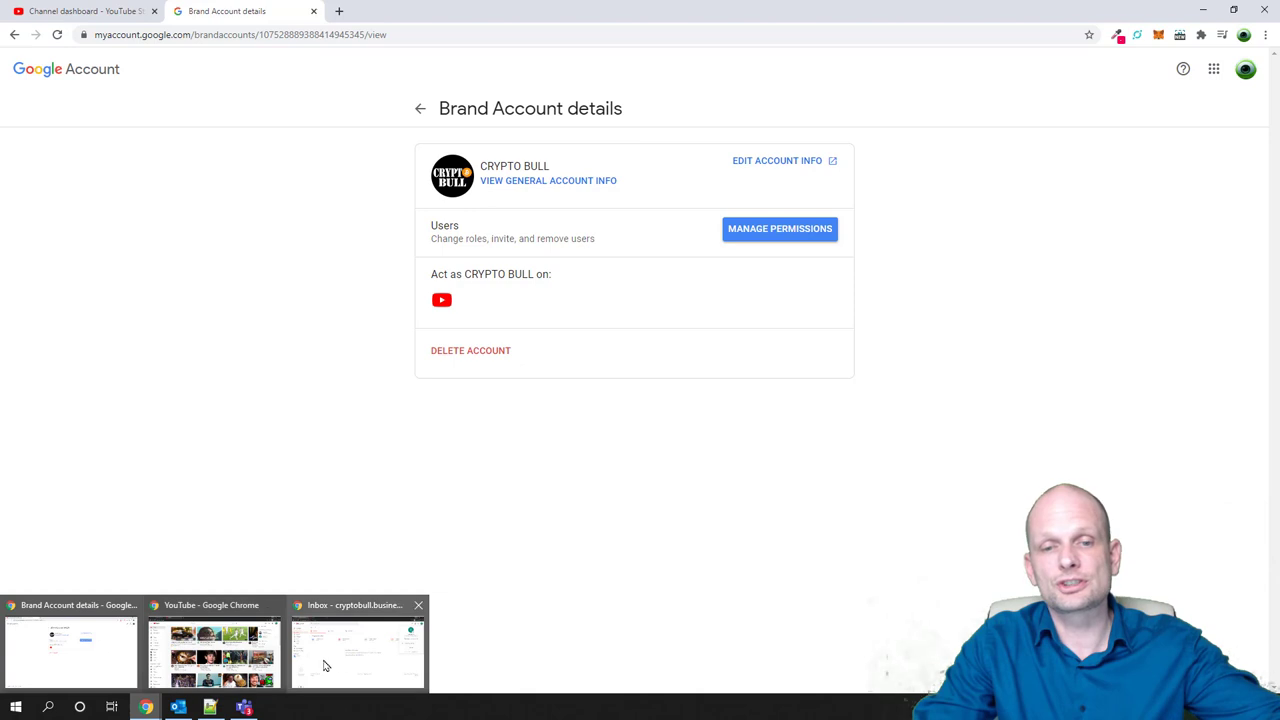
{"action": "mouse_move", "coordinate": [338, 663]}
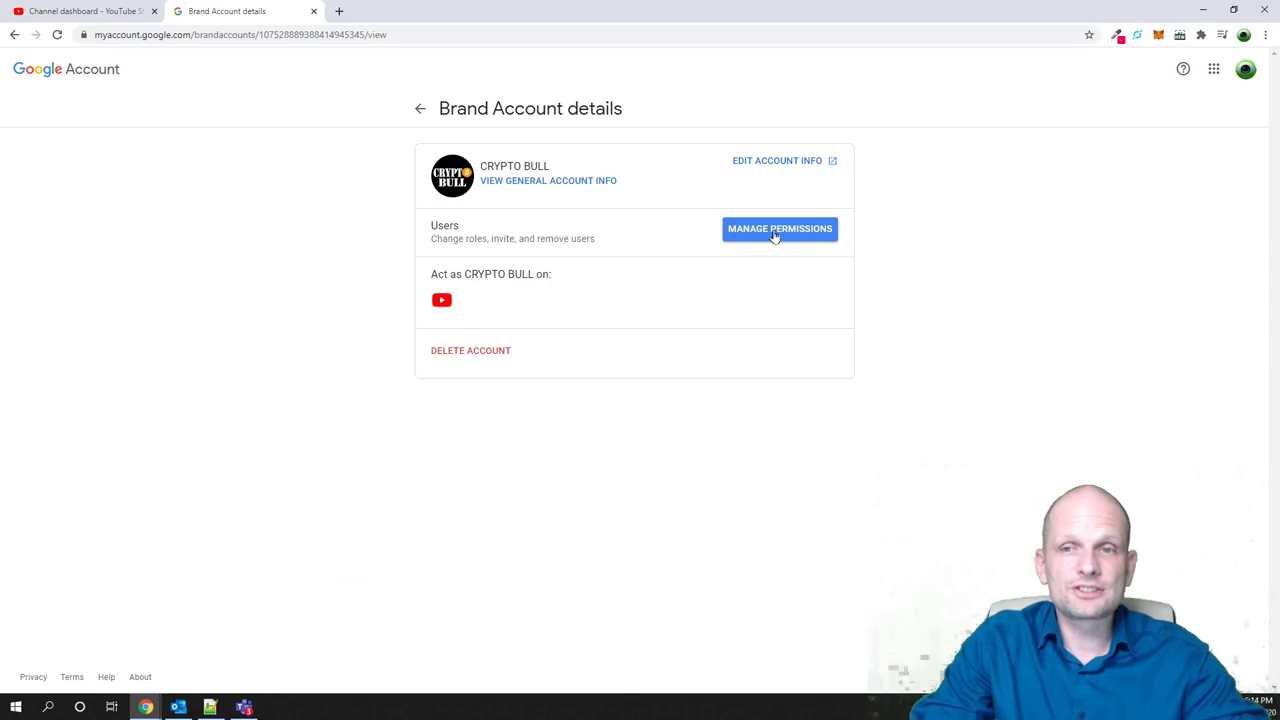
Request Manage Permissions and pass the Verify it's you check by phone prompt
{"action": "left_click", "coordinate": [770, 231]}
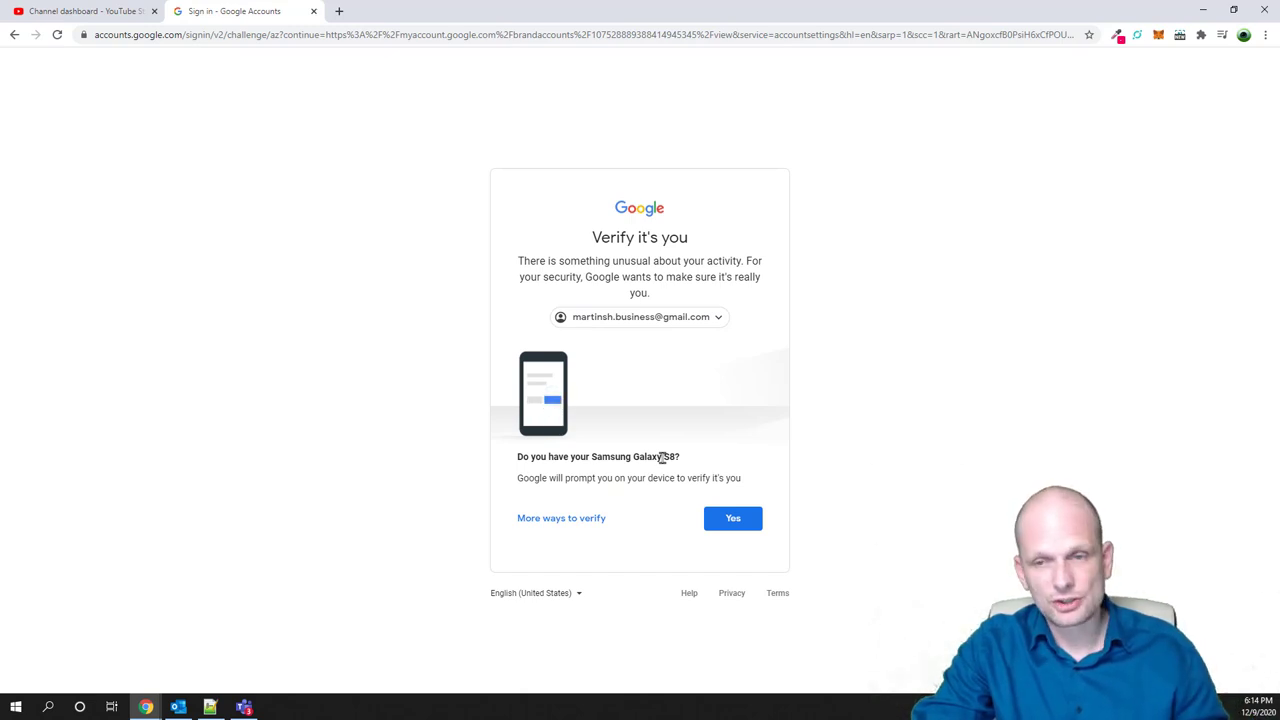
{"action": "left_click", "coordinate": [722, 520]}
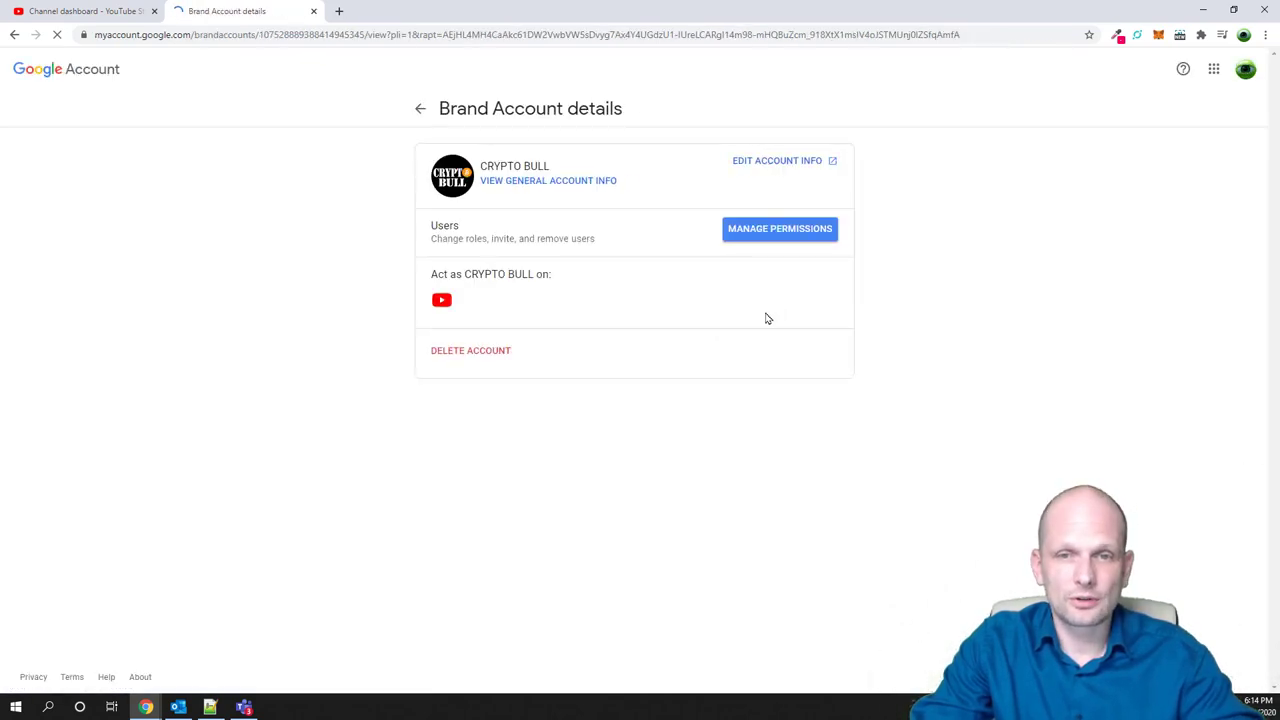
Open Manage permissions, note the current primary owner, and start the Add new users form
{"action": "left_click", "coordinate": [751, 232]}
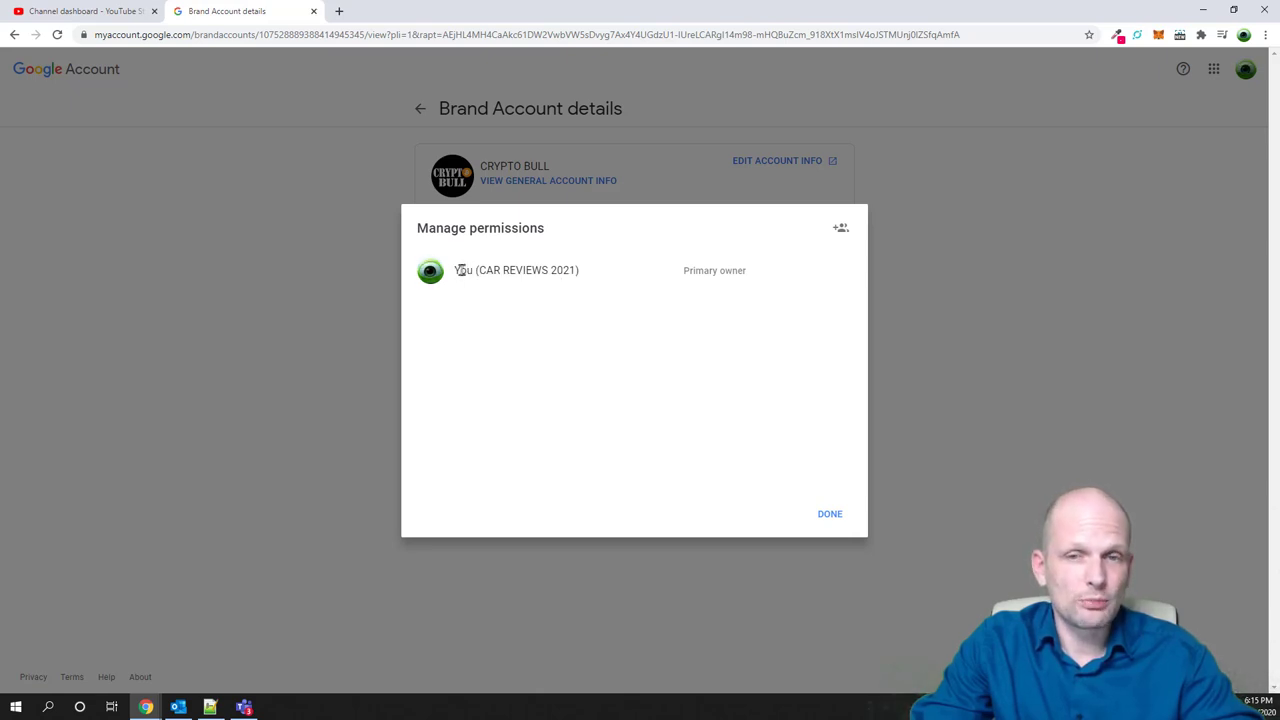
{"action": "left_click_drag", "start_coordinate": [462, 268], "coordinate": [774, 277]}
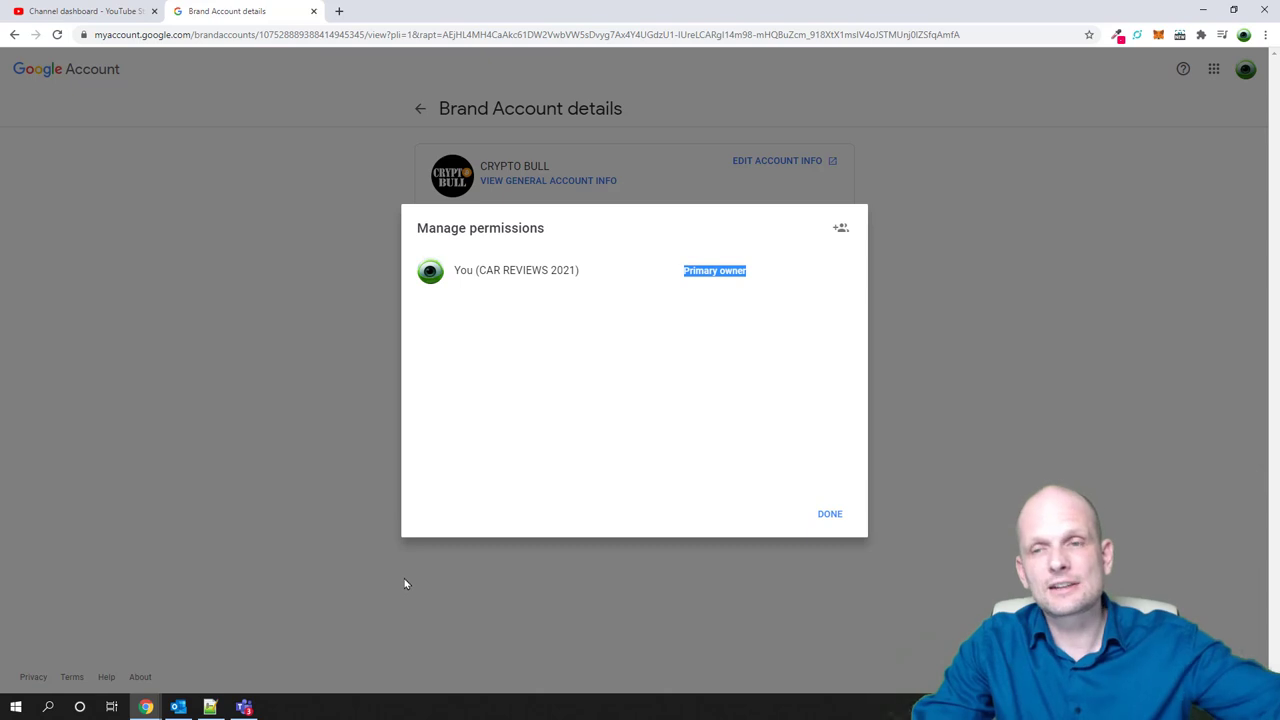
{"action": "left_click", "coordinate": [841, 229]}
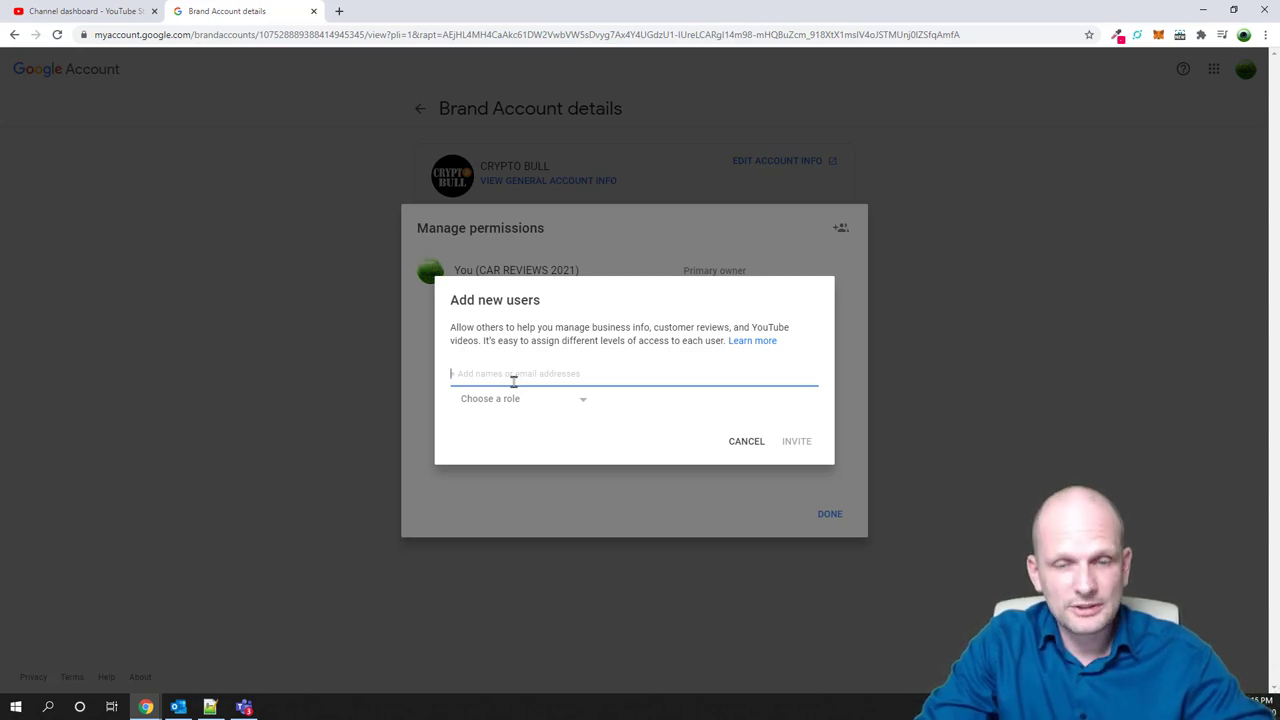
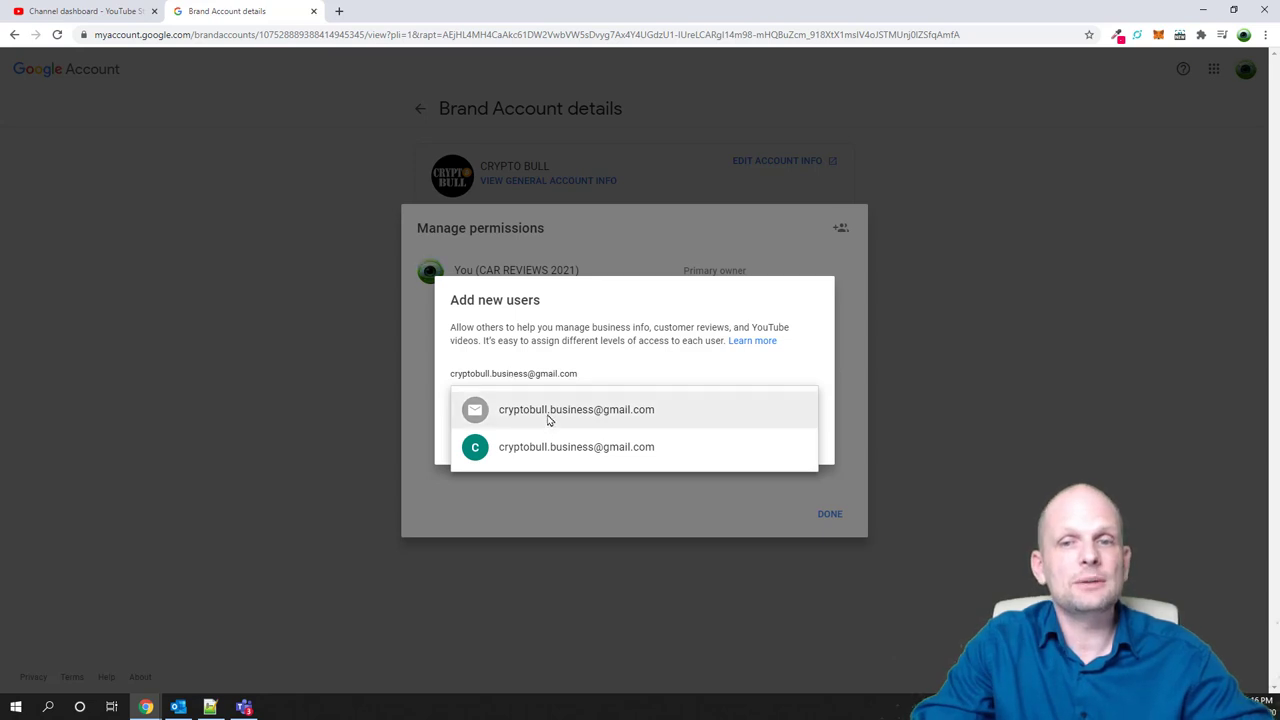
Invite the brand's business Gmail address with the Manager role and close the permissions list
{"action": "left_click", "coordinate": [548, 418]}
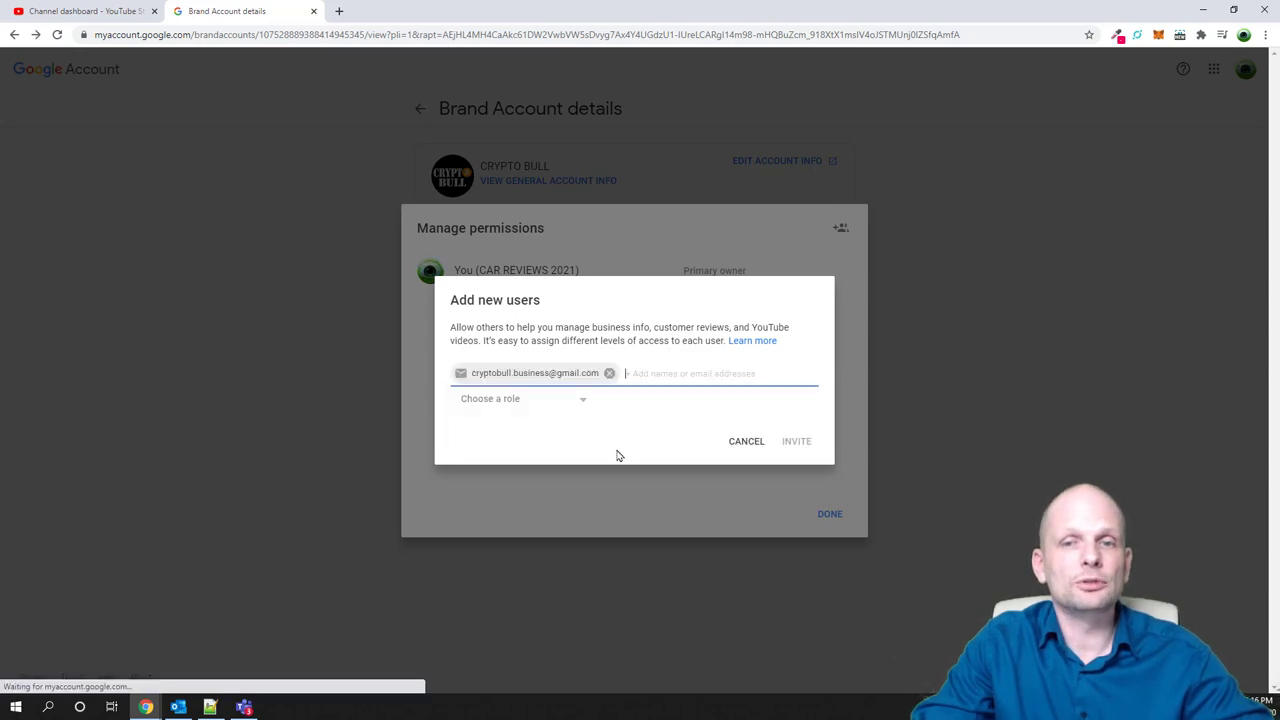
{"action": "left_click", "coordinate": [499, 402]}
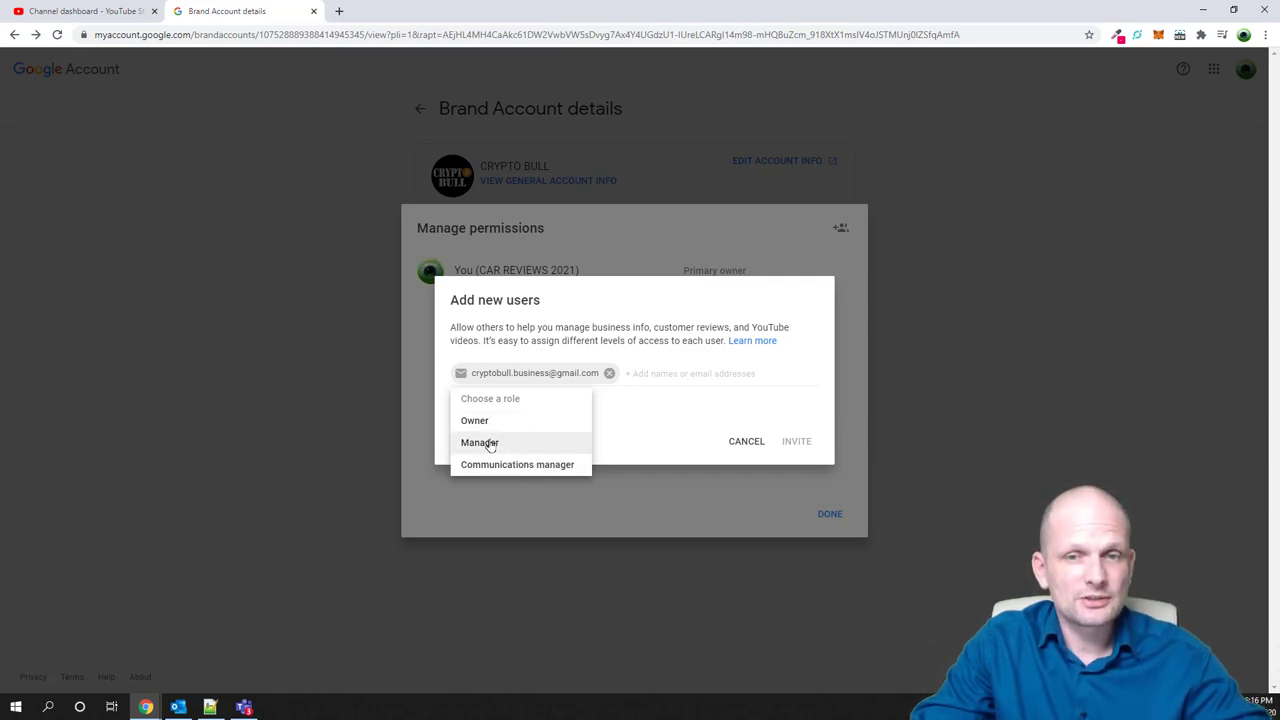
{"action": "left_click", "coordinate": [486, 447]}
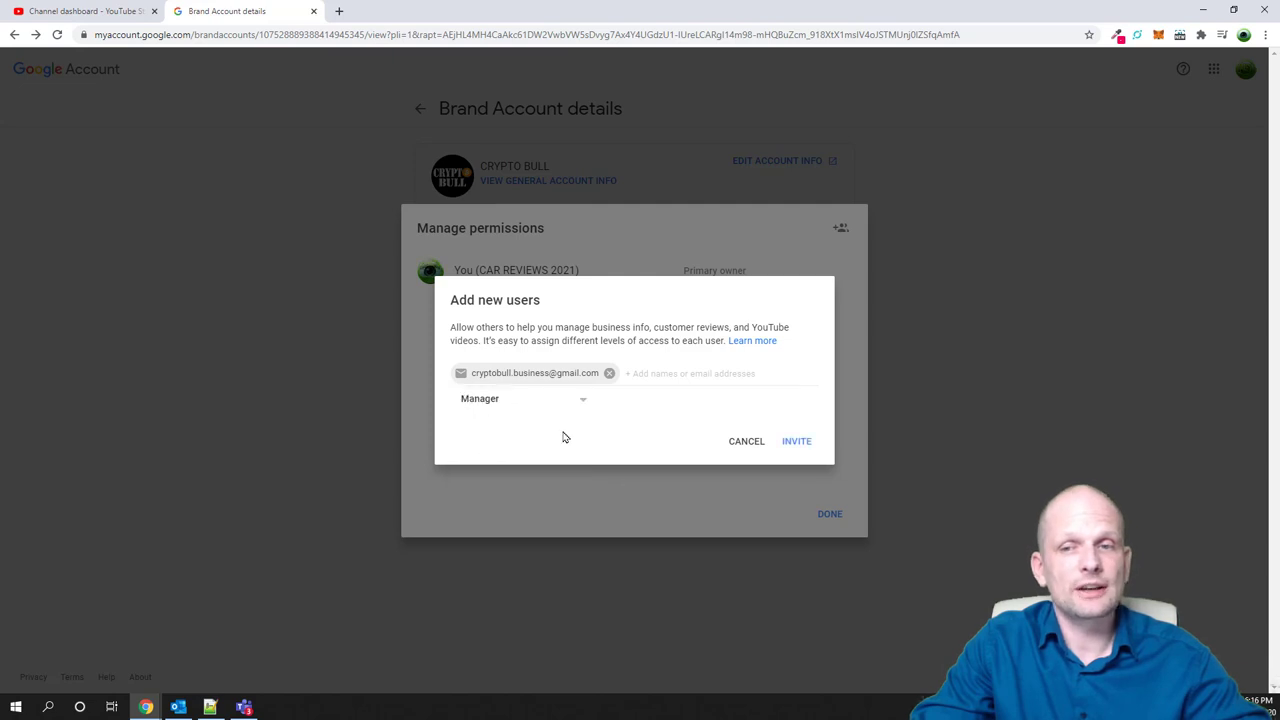
{"action": "left_click", "coordinate": [800, 443]}
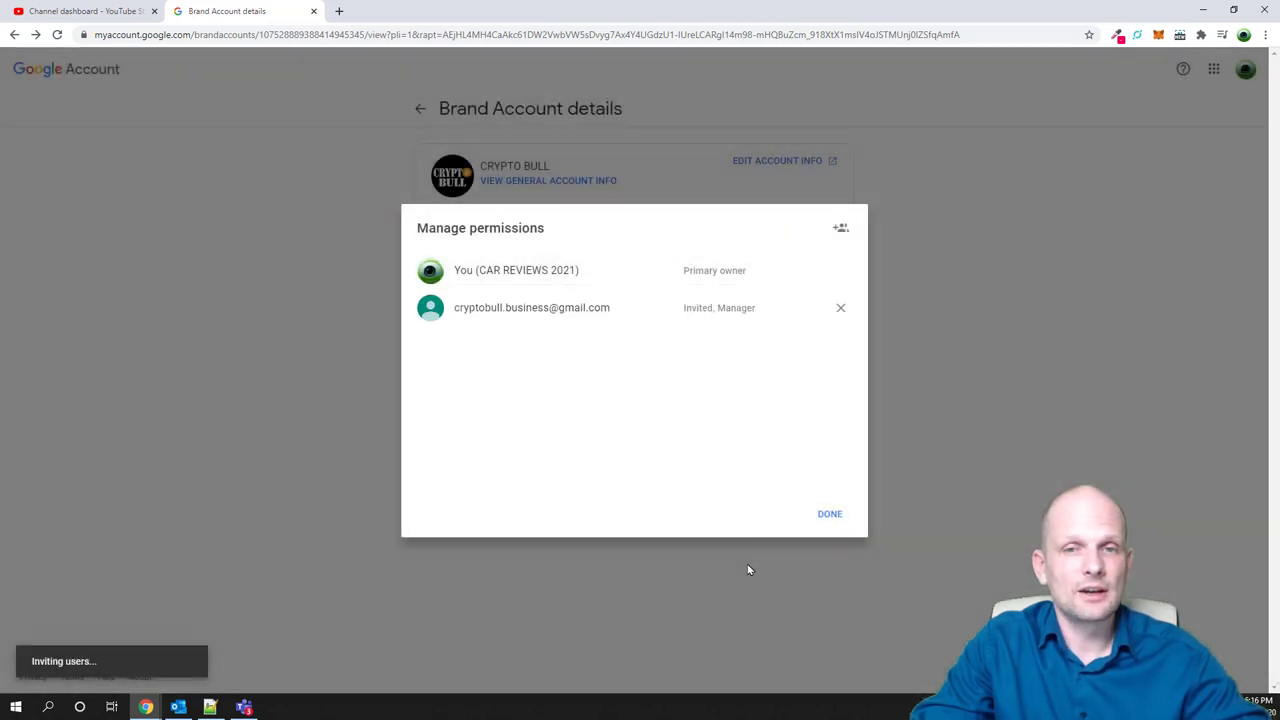
{"action": "left_click", "coordinate": [831, 515]}
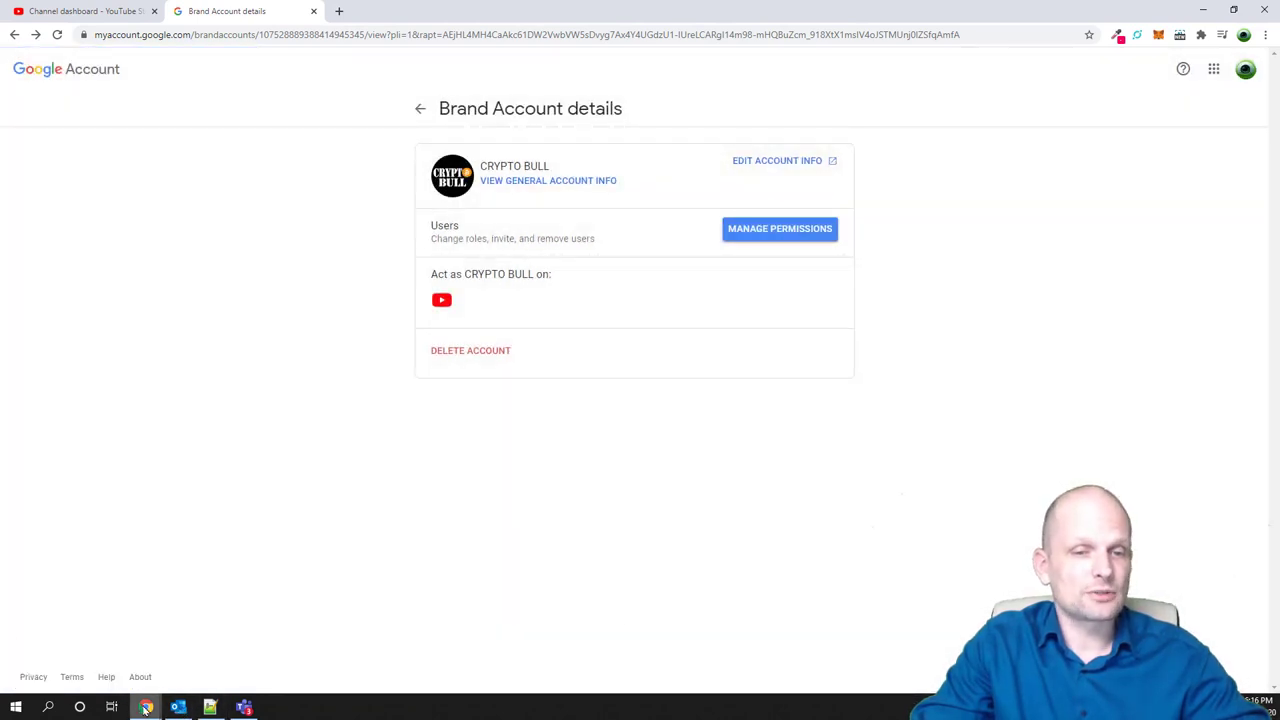
In the invited account's incognito Gmail, open the CRYPTO BULL invitation email and accept it
{"action": "mouse_move", "coordinate": [146, 707]}
{"action": "left_click", "coordinate": [371, 651]}
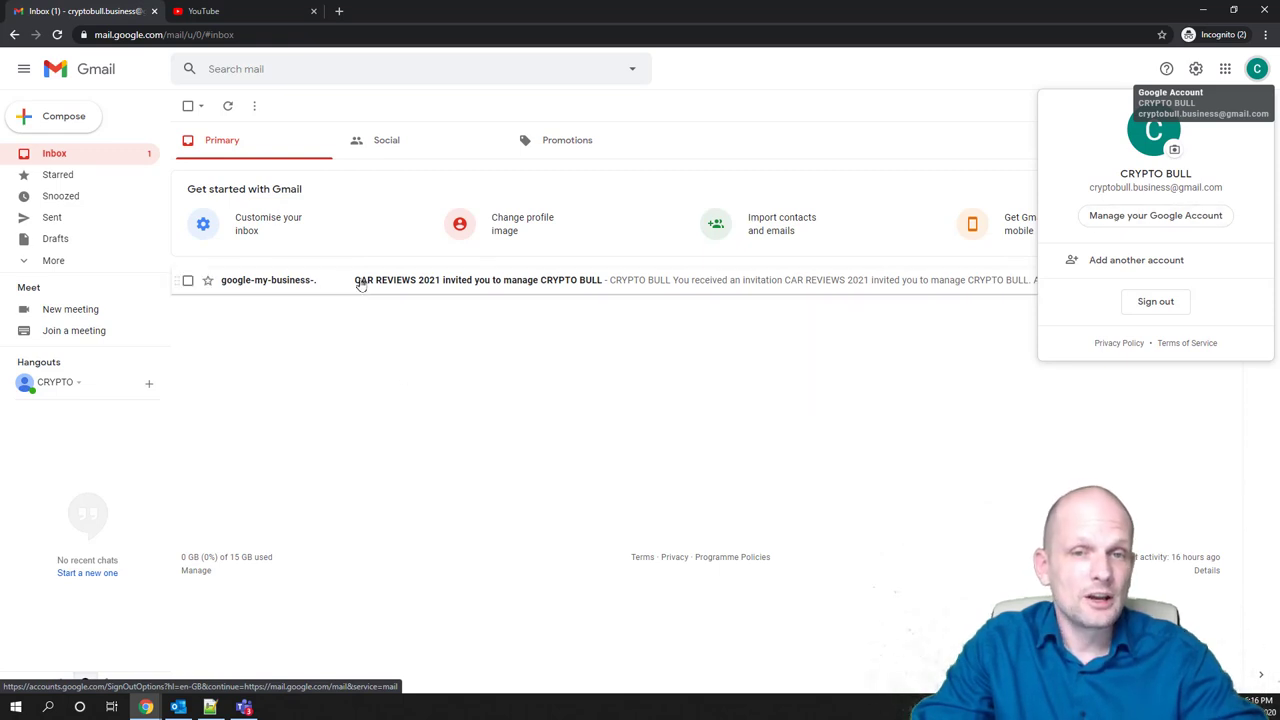
{"action": "left_click", "coordinate": [361, 285]}
{"action": "left_click", "coordinate": [358, 285]}
{"action": "left_click", "coordinate": [706, 448]}
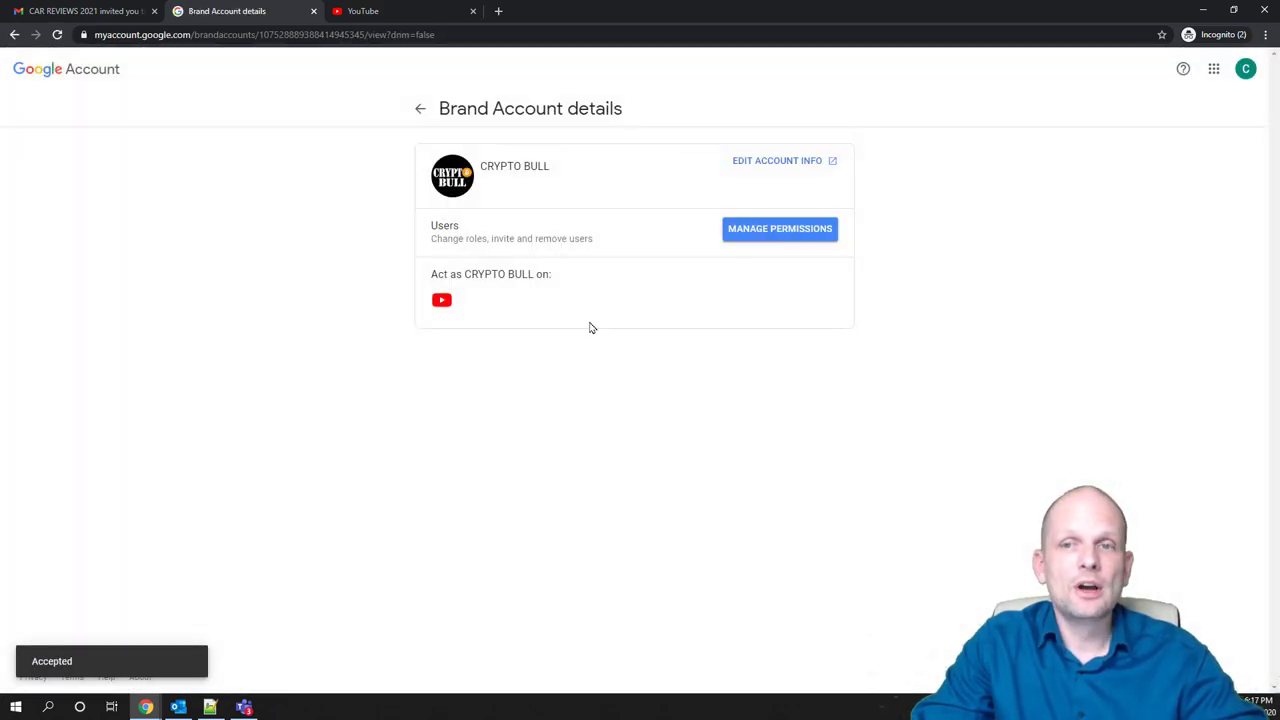
Reload YouTube and confirm CRYPTO BULL (1,060 subscribers) appears under Switch account, then minimize the window
{"action": "left_click", "coordinate": [313, 11]}
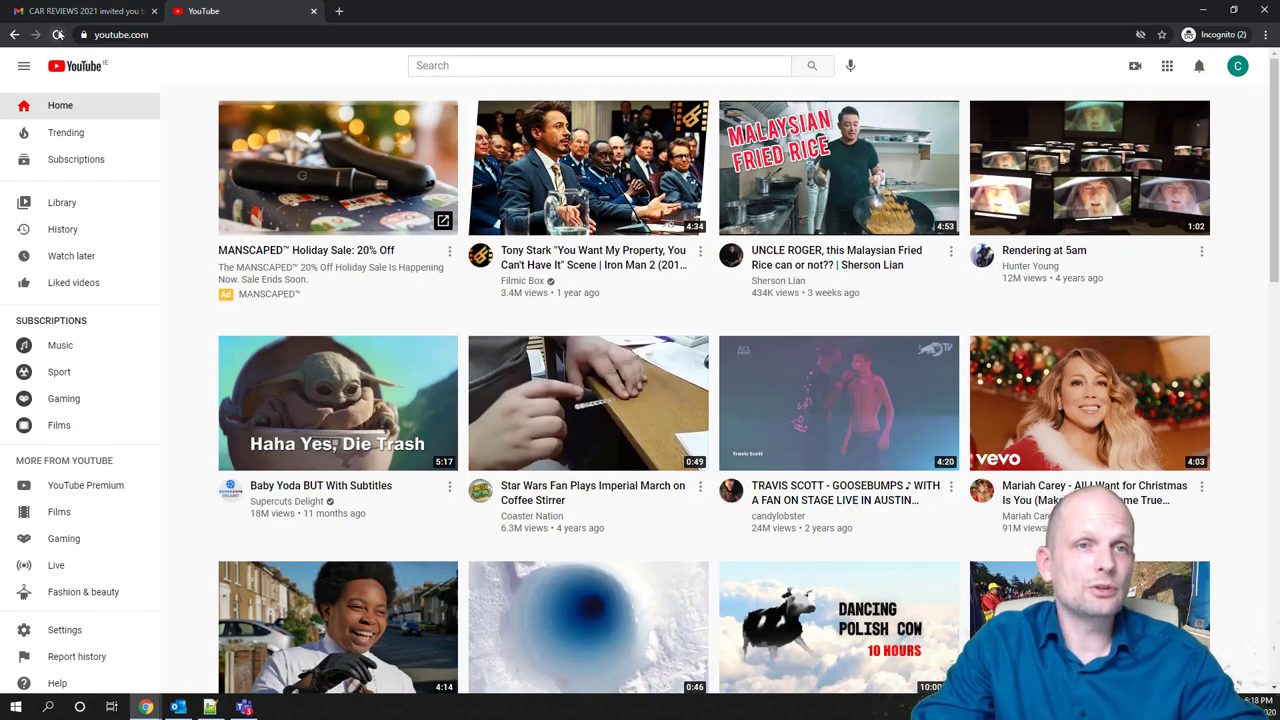
{"action": "left_click", "coordinate": [57, 34]}
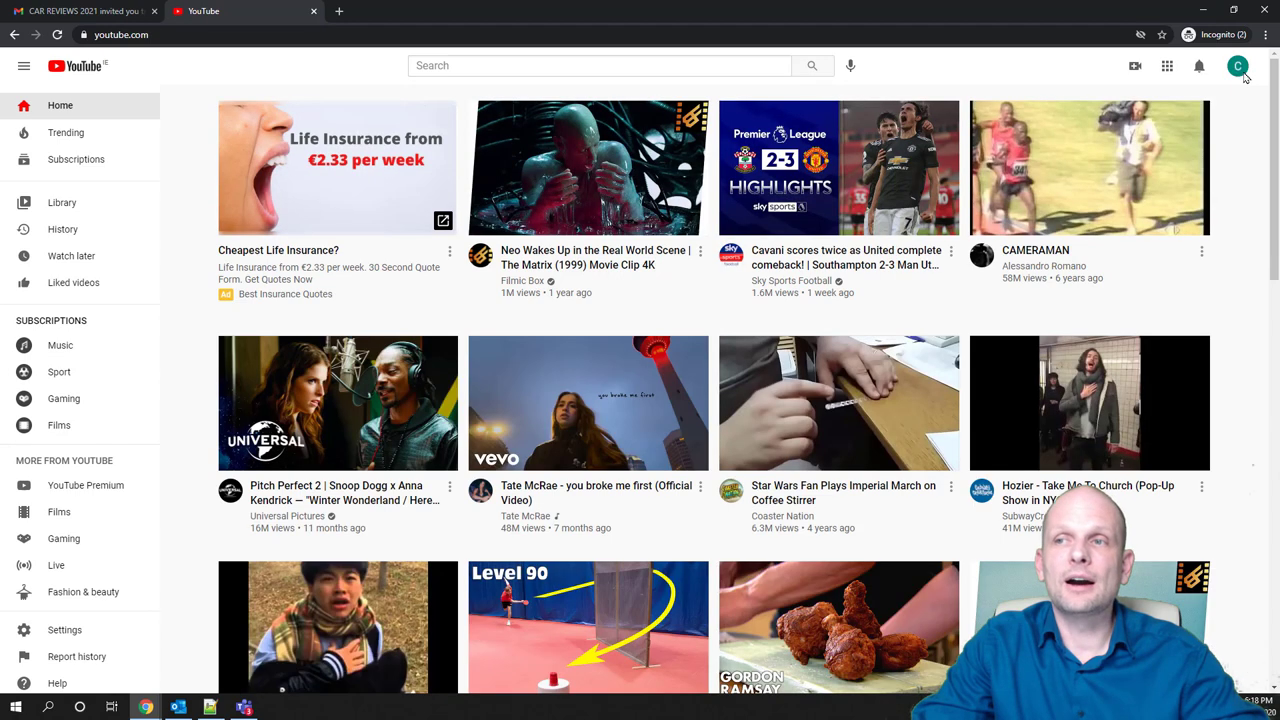
{"action": "left_click", "coordinate": [1239, 67]}
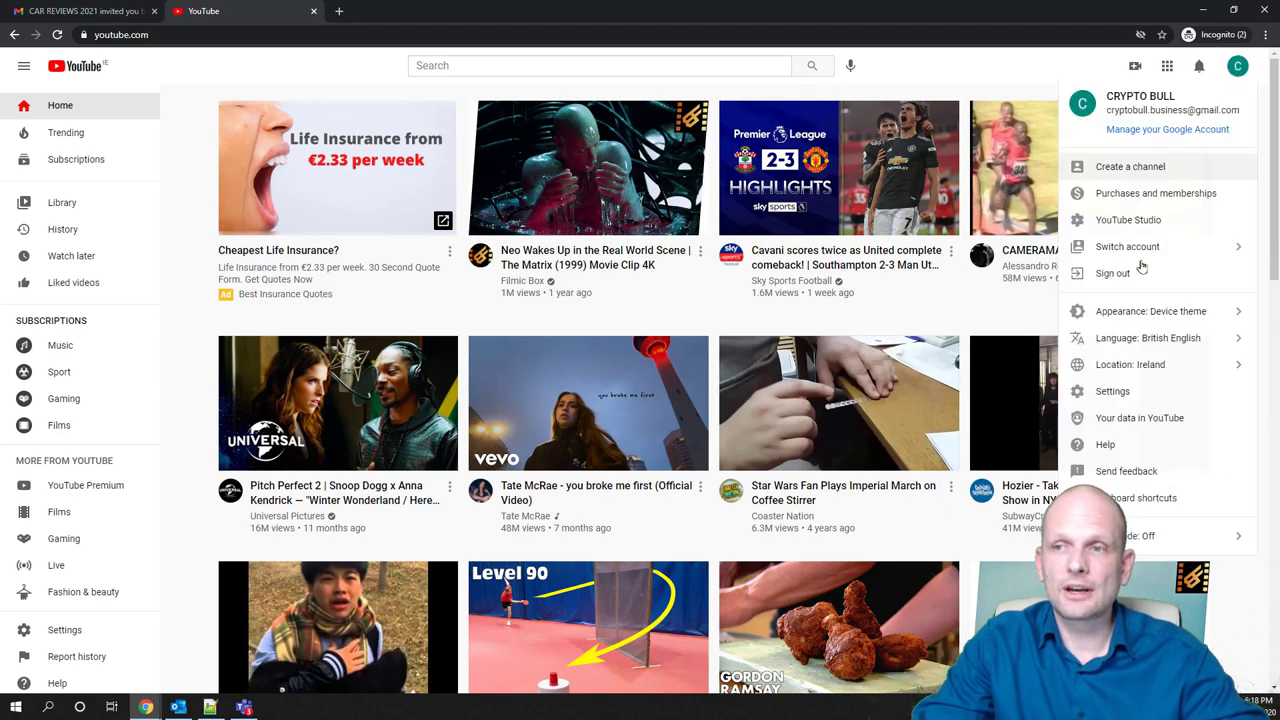
{"action": "left_click", "coordinate": [1137, 249]}
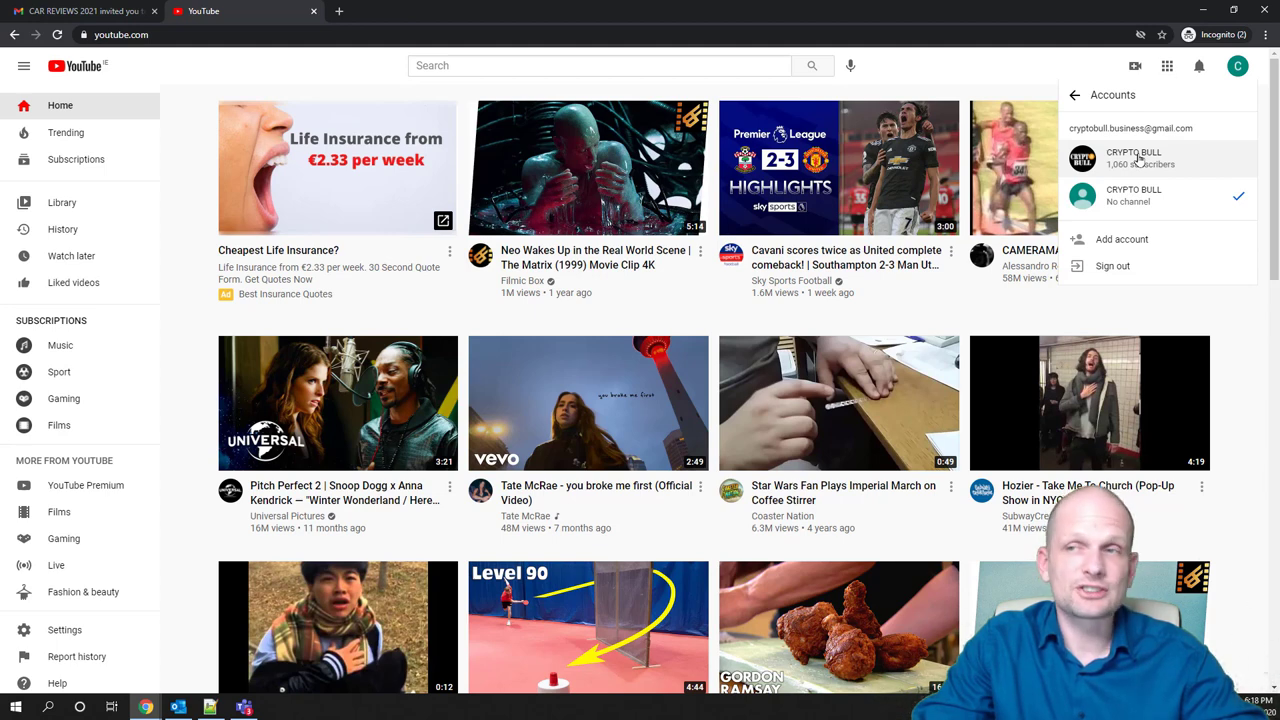
{"action": "left_click", "coordinate": [1197, 11]}
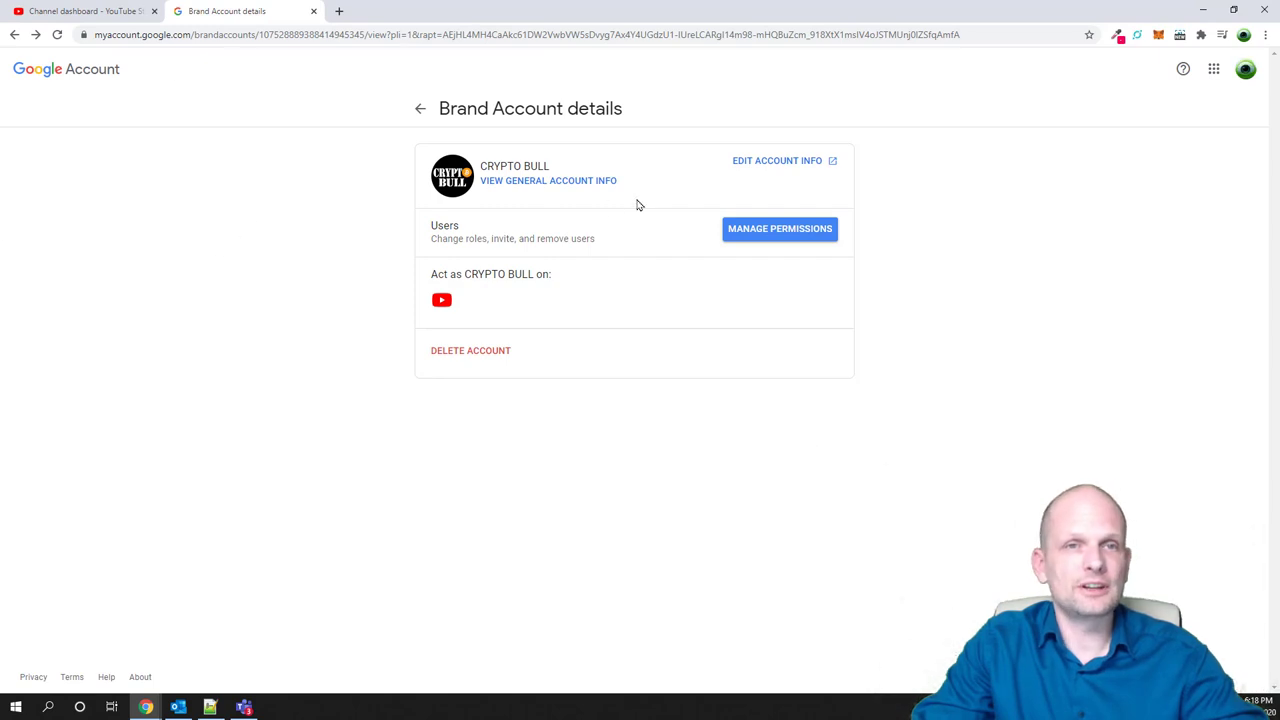
Reload the brand account page, open Manage permissions, and show CRYPTO BULL's Manager role options
{"action": "left_click", "coordinate": [57, 35]}
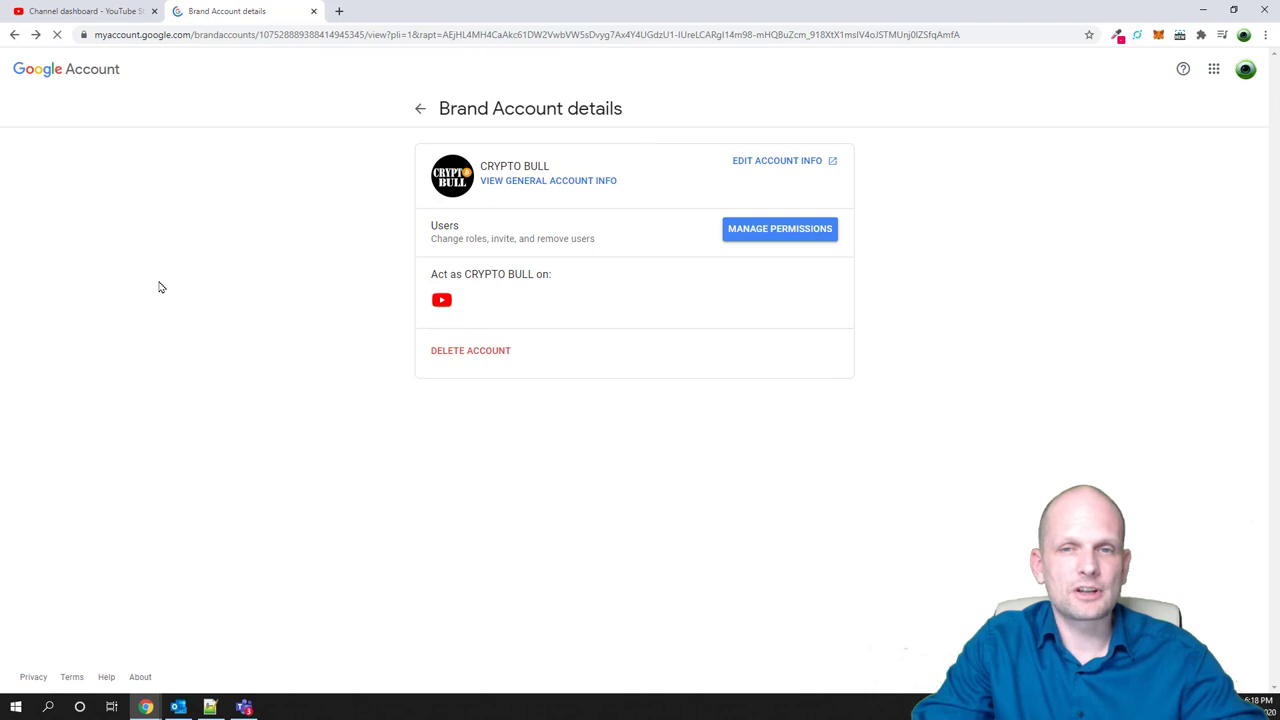
{"action": "left_click", "coordinate": [764, 231]}
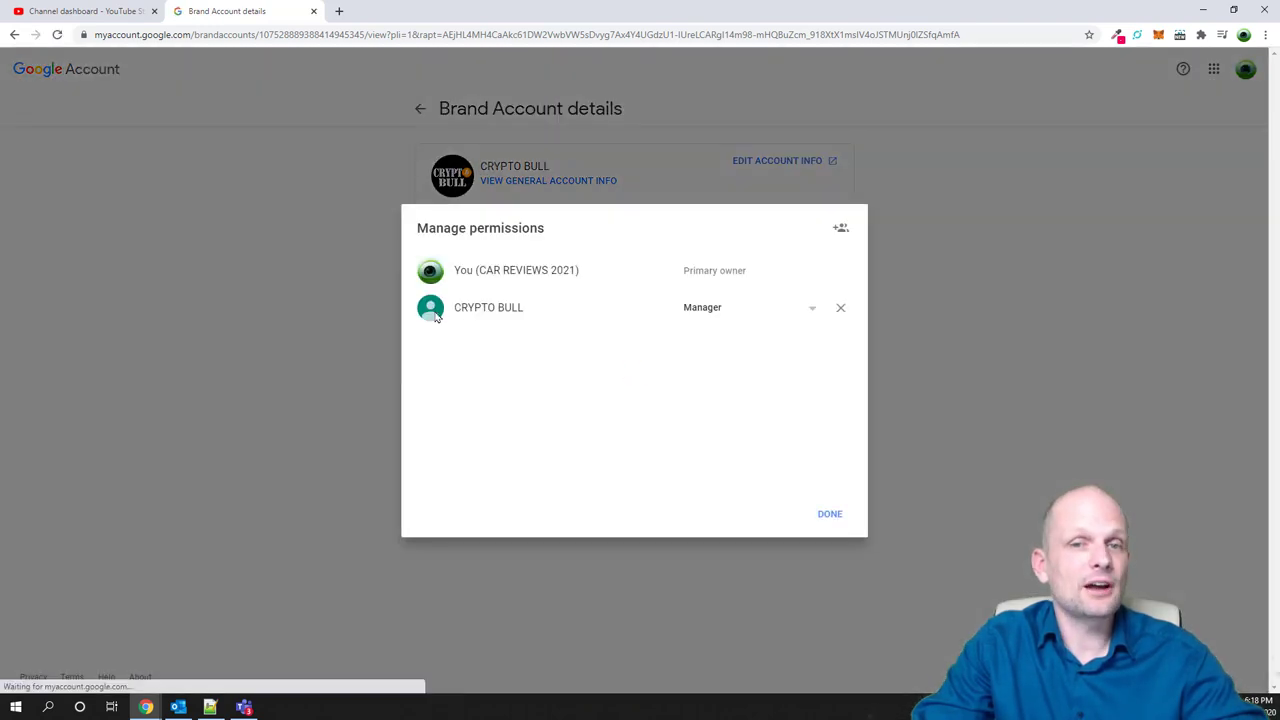
{"action": "left_click_drag", "start_coordinate": [525, 311], "coordinate": [453, 308]}
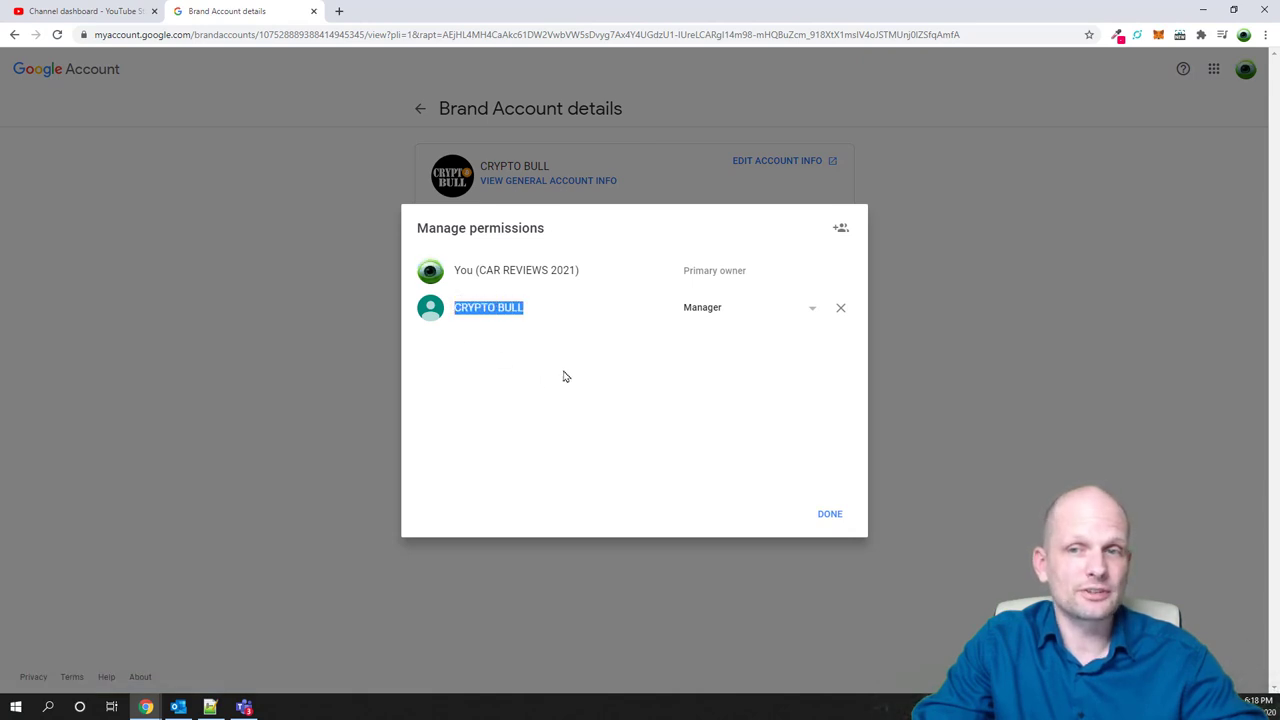
{"action": "left_click", "coordinate": [815, 310]}
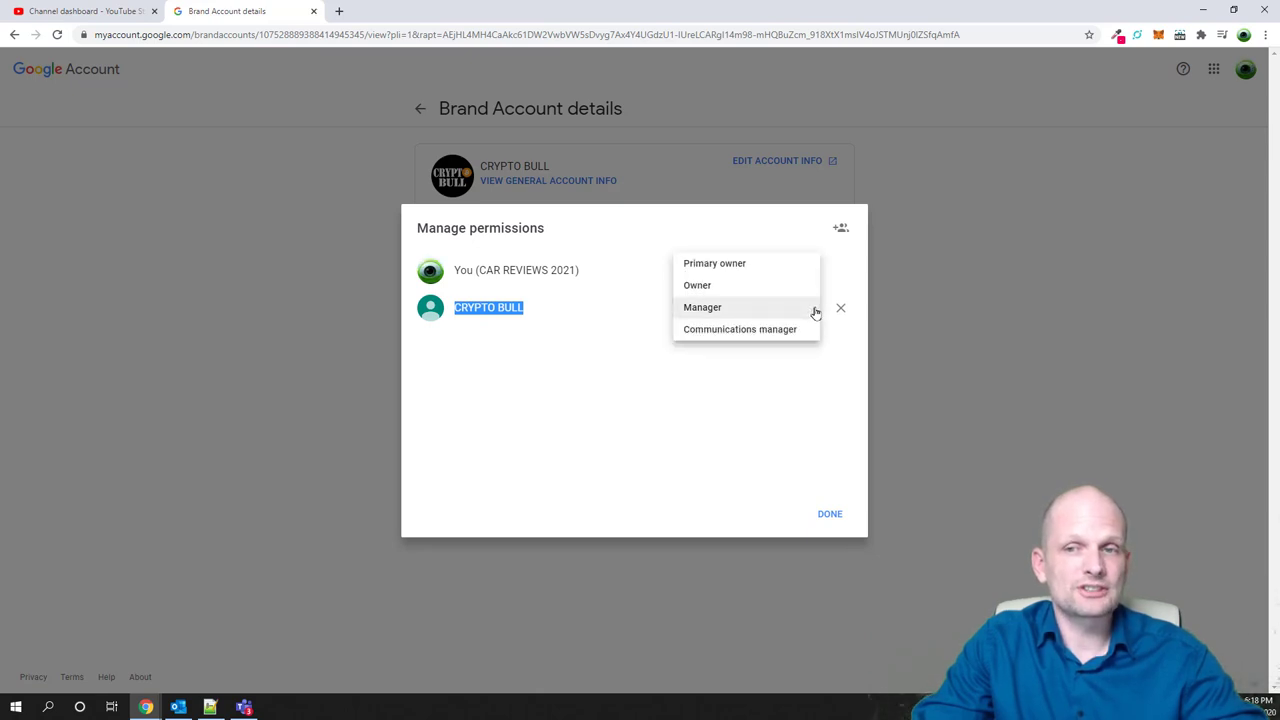
Change CRYPTO BULL's role from Manager to Owner and confirm the ownership
{"action": "left_click", "coordinate": [709, 287]}
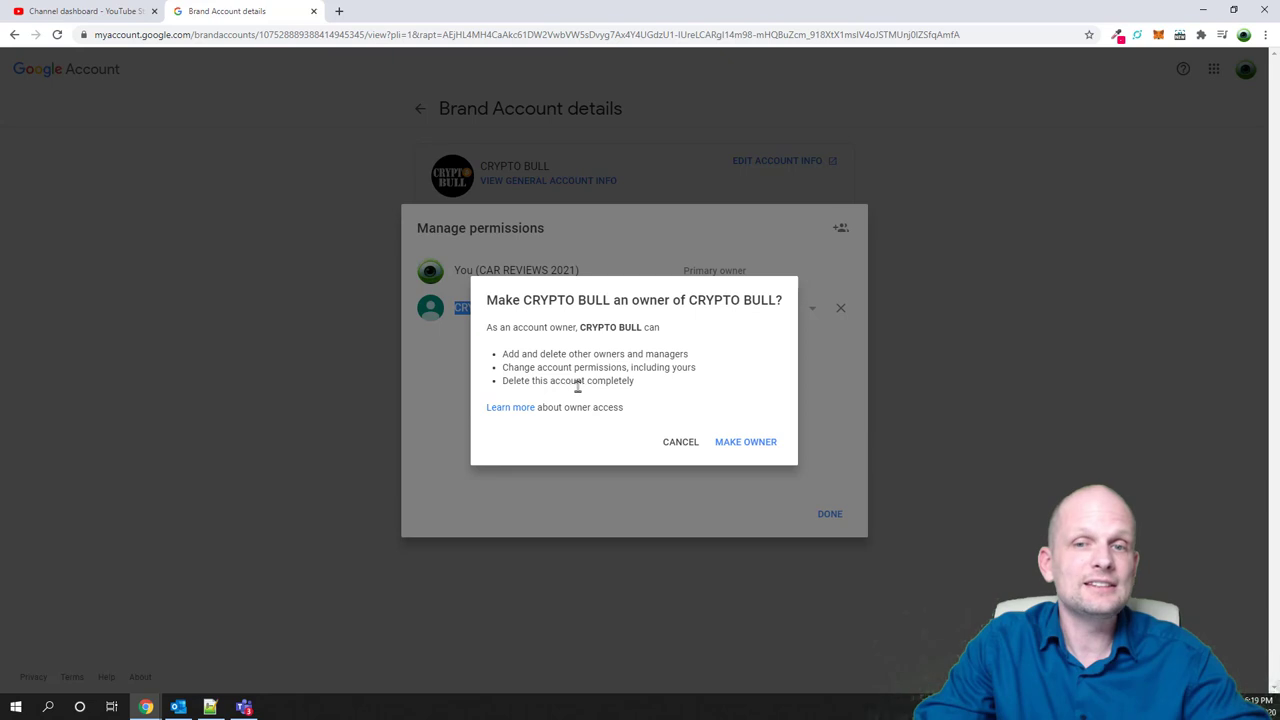
{"action": "left_click", "coordinate": [738, 443]}
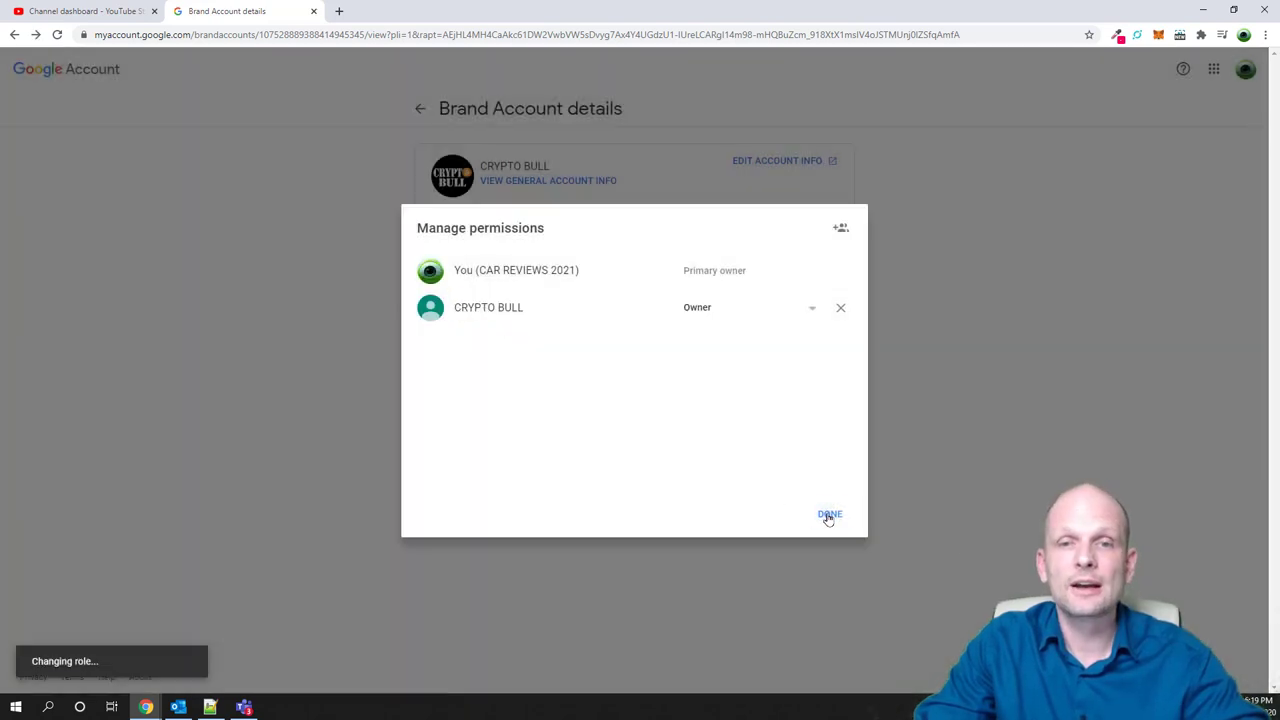
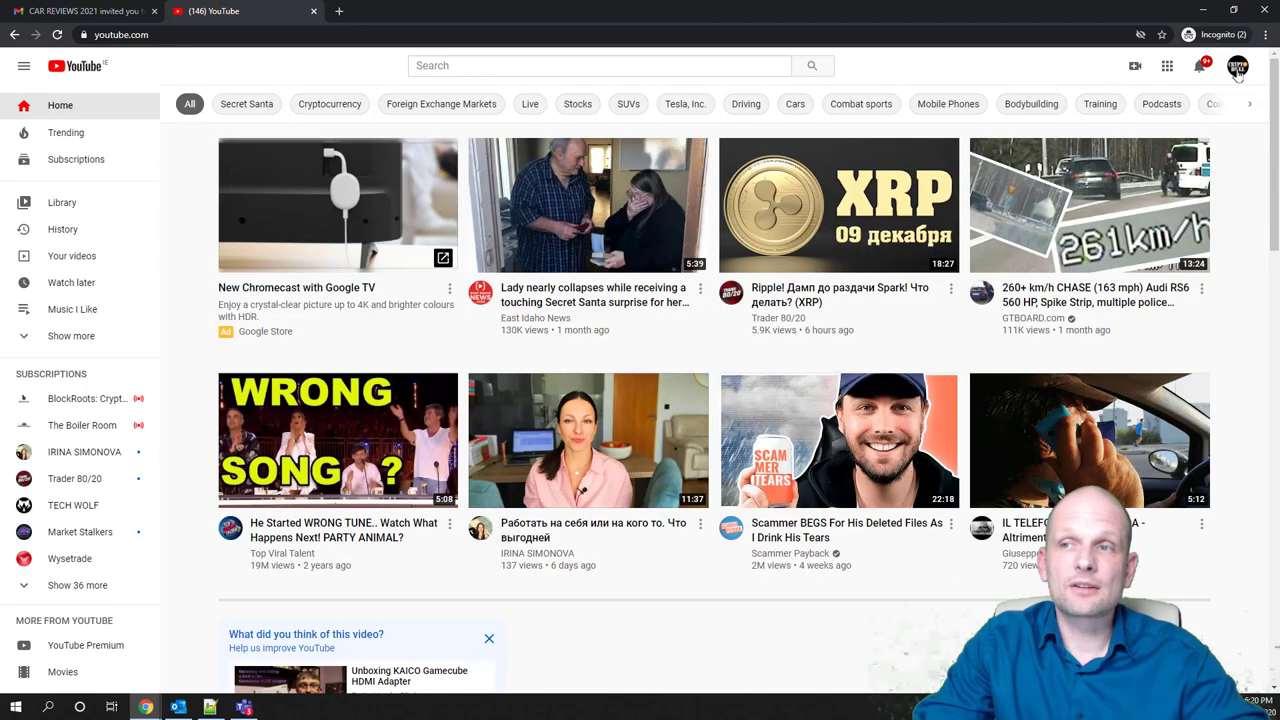
Open YouTube Studio for the CRYPTO BULL channel from the profile avatar menu
{"action": "left_click", "coordinate": [1237, 70]}
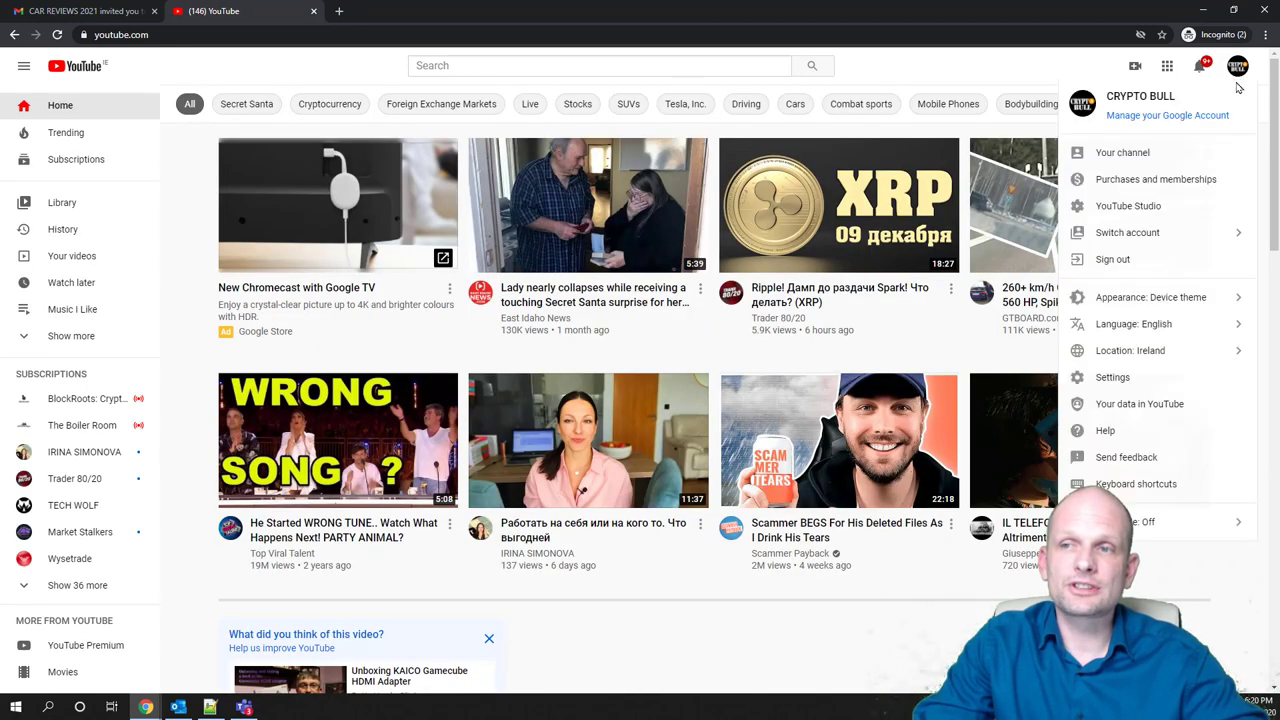
{"action": "left_click", "coordinate": [1150, 210]}
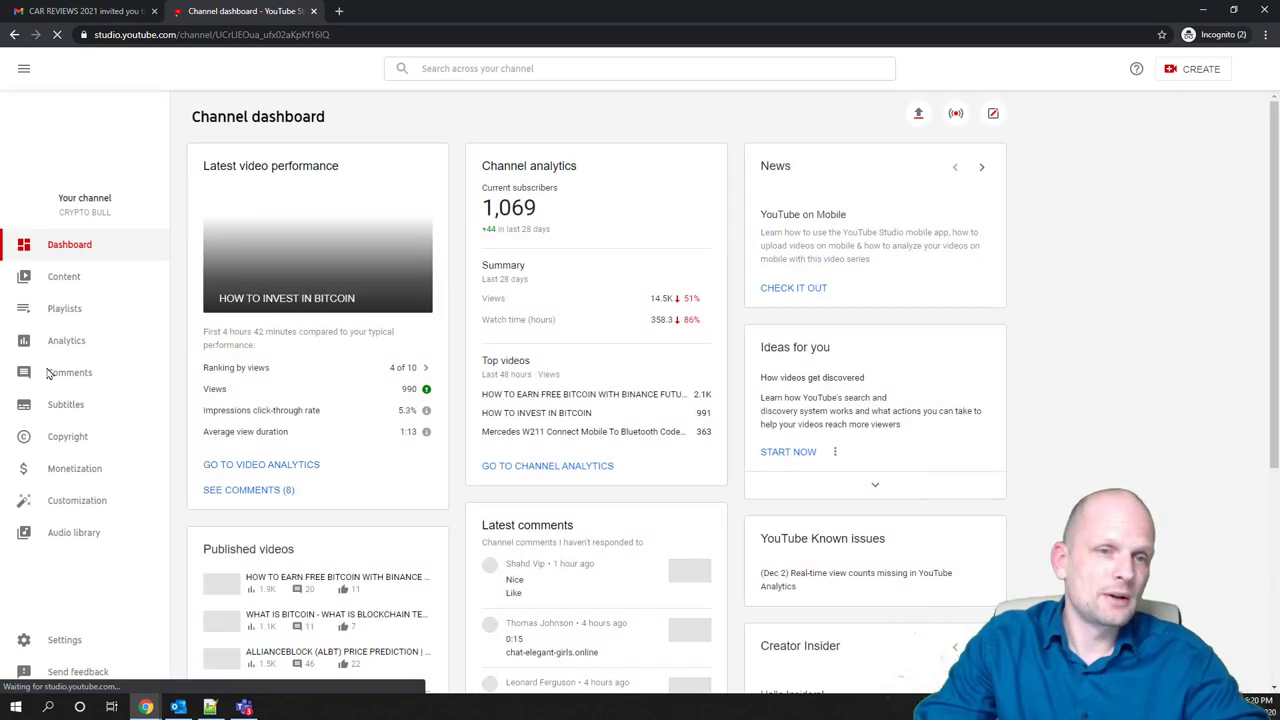
Open Settings > Channel > Advanced settings and scroll down the page
{"action": "left_click", "coordinate": [66, 641]}
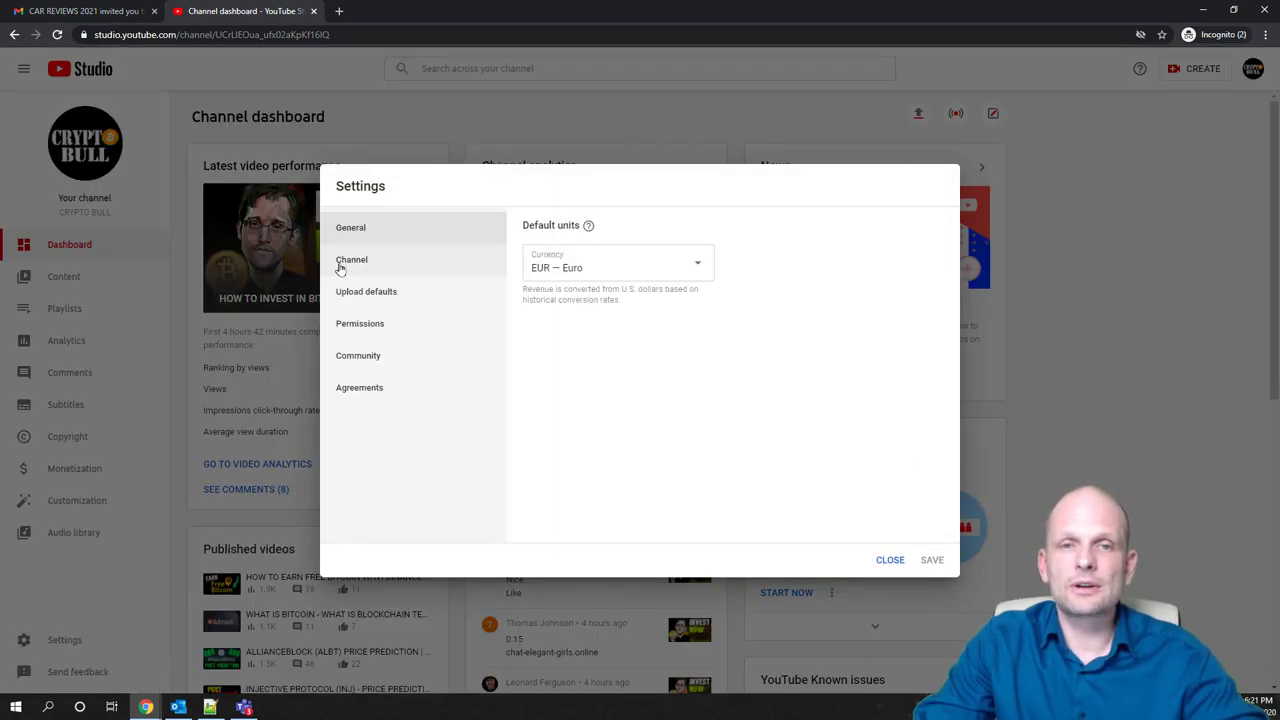
{"action": "left_click", "coordinate": [357, 262]}
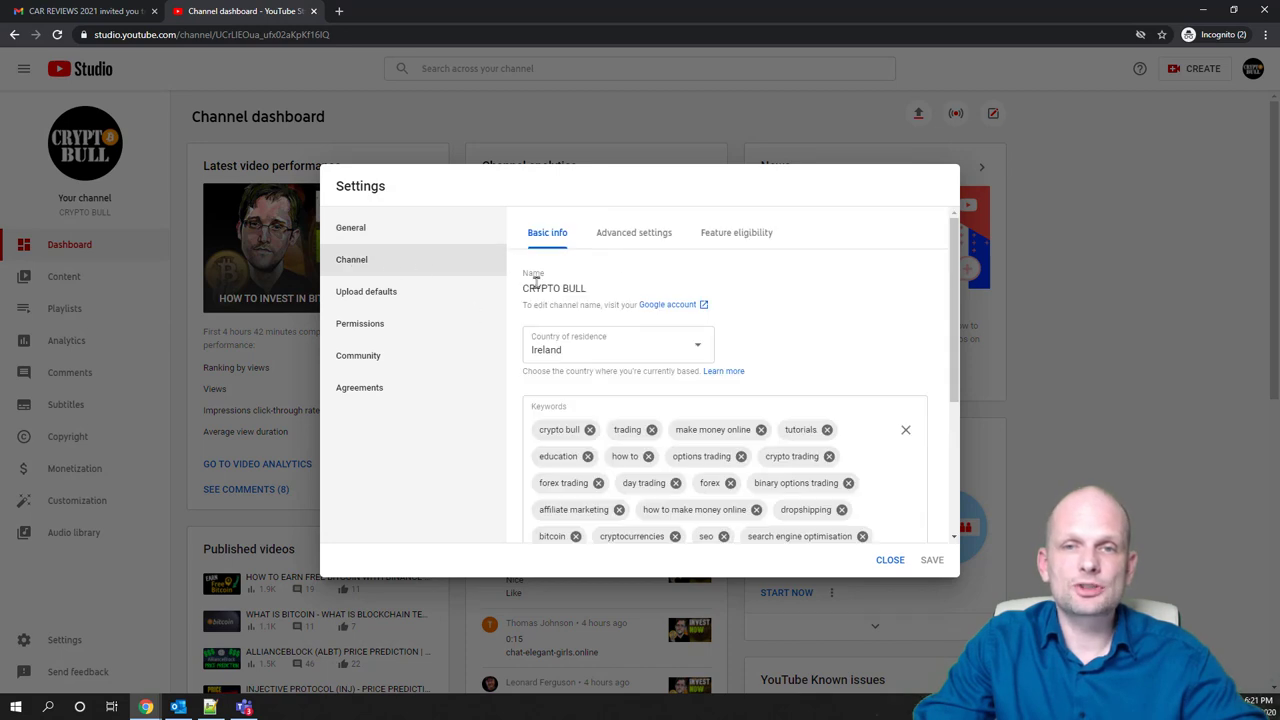
{"action": "left_click", "coordinate": [636, 235]}
{"action": "scroll", "coordinate": [640, 288], "scroll_direction": "down", "scroll_amount": 6}
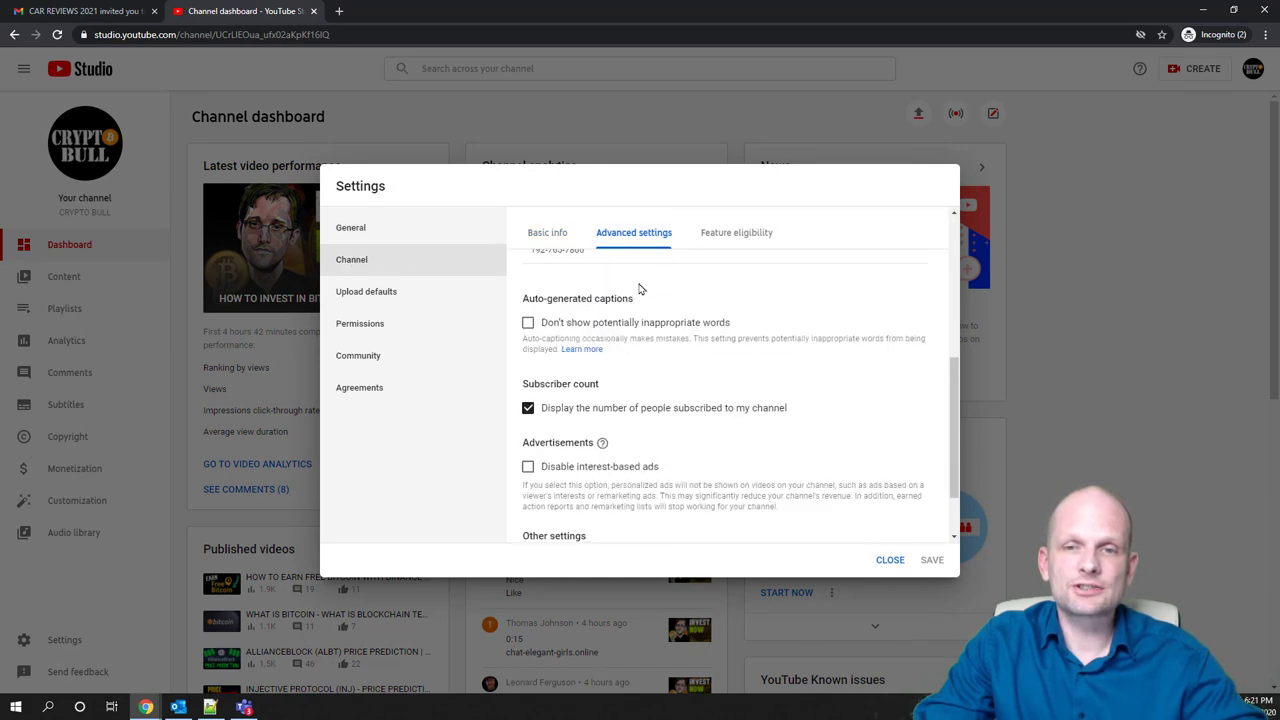
Go to the YouTube account settings and choose Add or remove manager(s) under Channel managers
{"action": "left_click", "coordinate": [537, 480]}
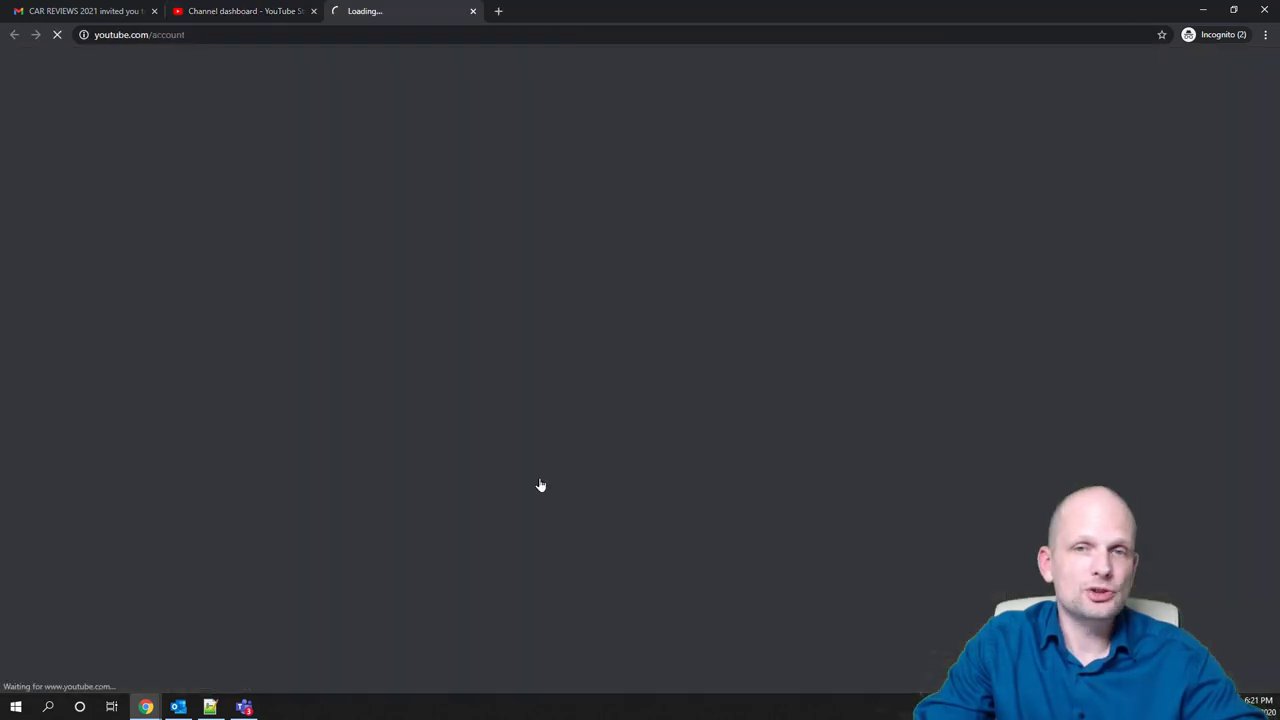
{"action": "scroll", "coordinate": [523, 400], "scroll_direction": "down", "scroll_amount": 1}
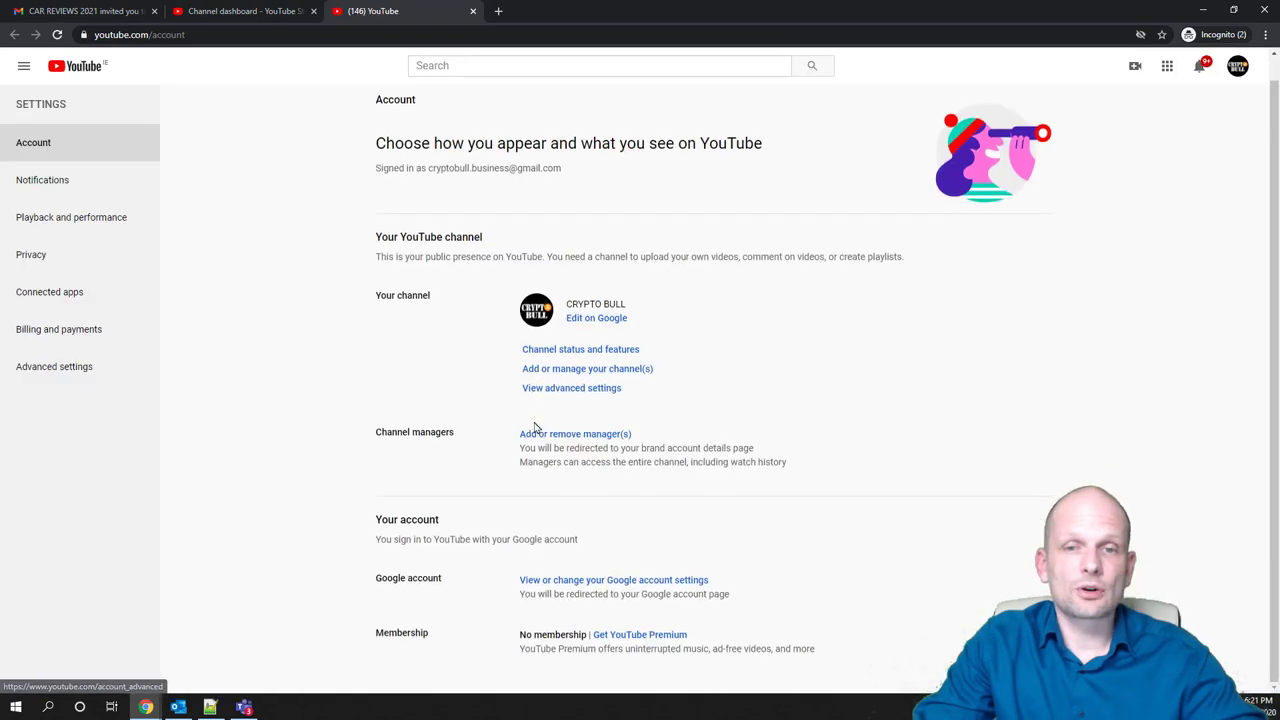
{"action": "left_click_drag", "start_coordinate": [455, 432], "coordinate": [449, 432]}
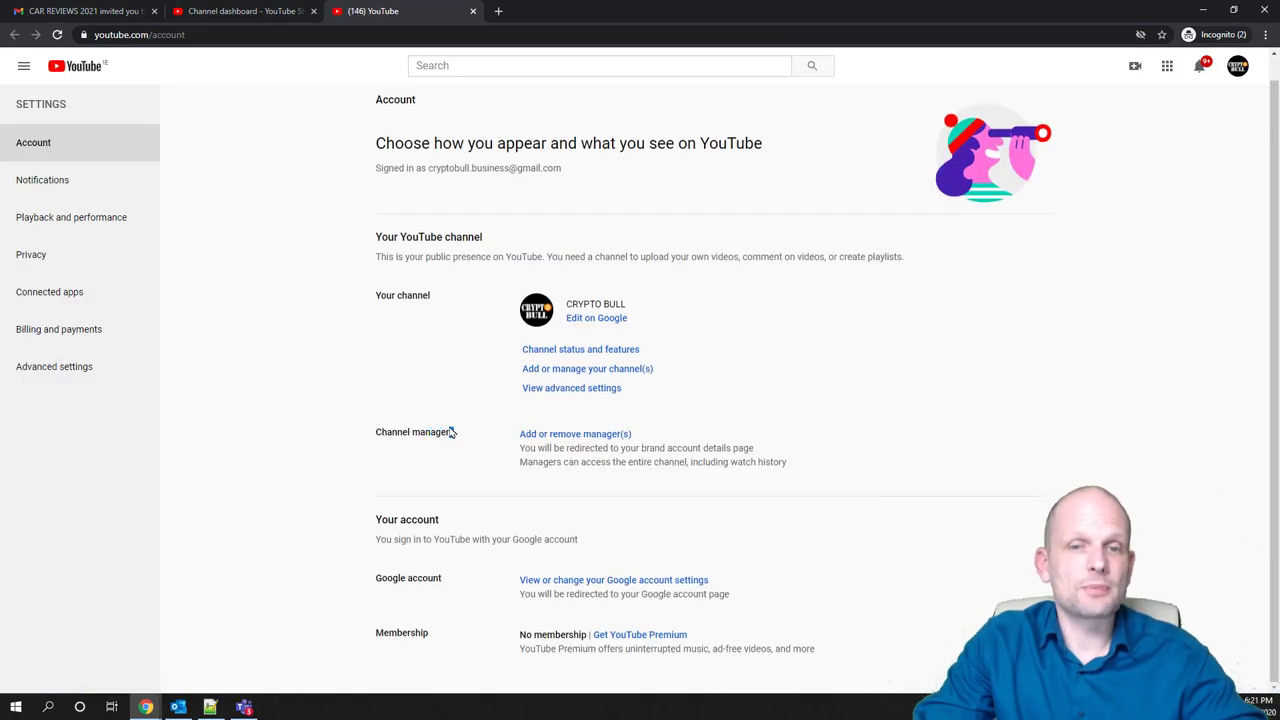
{"action": "left_click", "coordinate": [567, 437]}
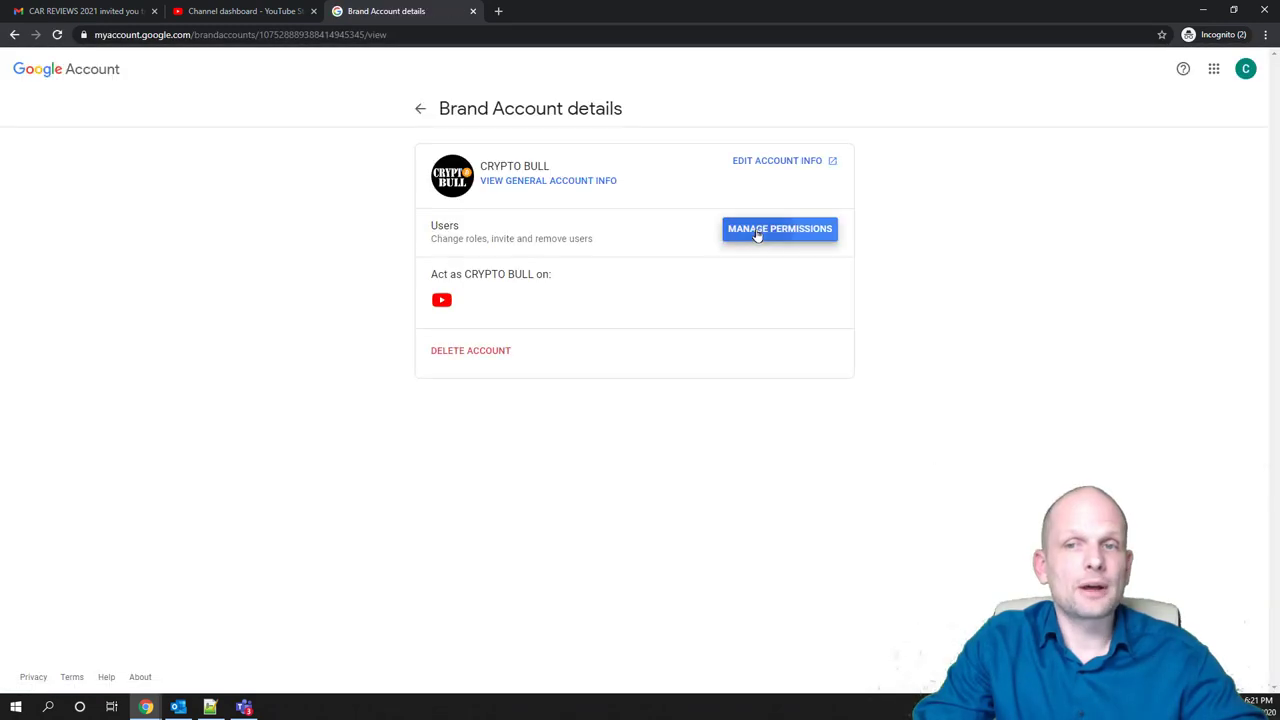
Open Manage permissions for the CRYPTO BULL Brand Account and mark the 'You' owner entry
{"action": "left_click", "coordinate": [757, 232]}
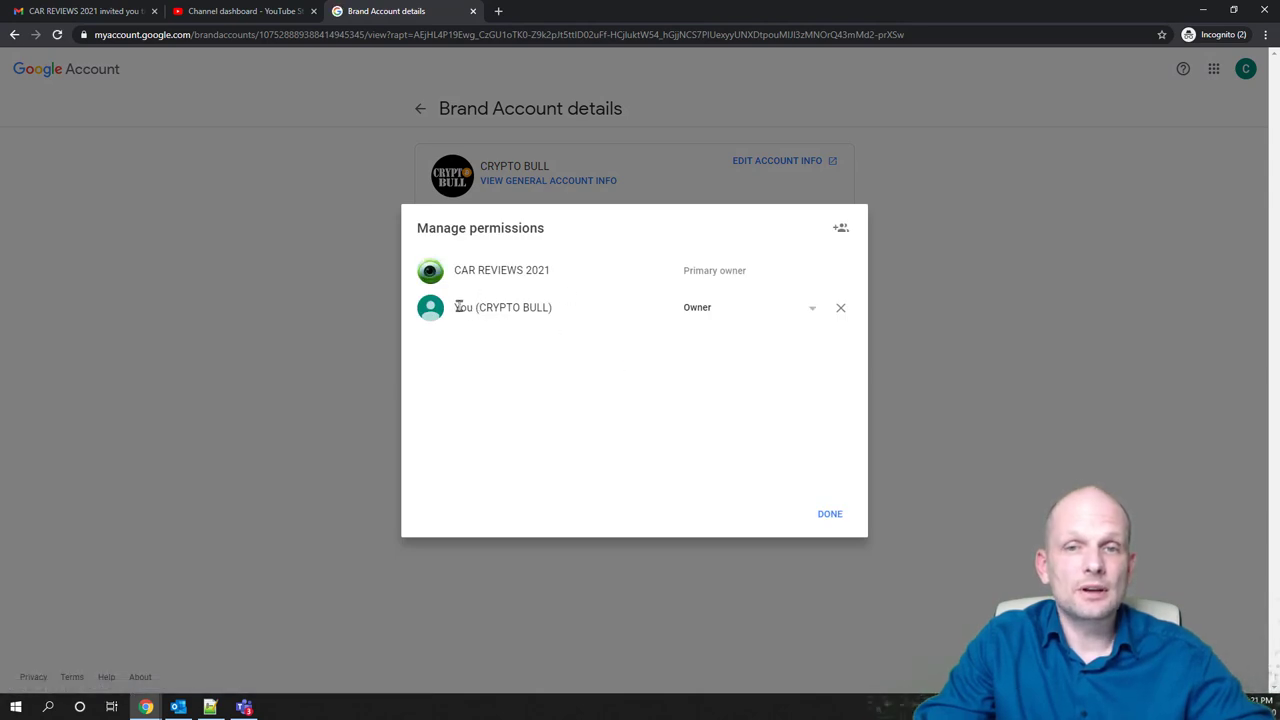
{"action": "left_click_drag", "start_coordinate": [455, 307], "coordinate": [473, 307]}
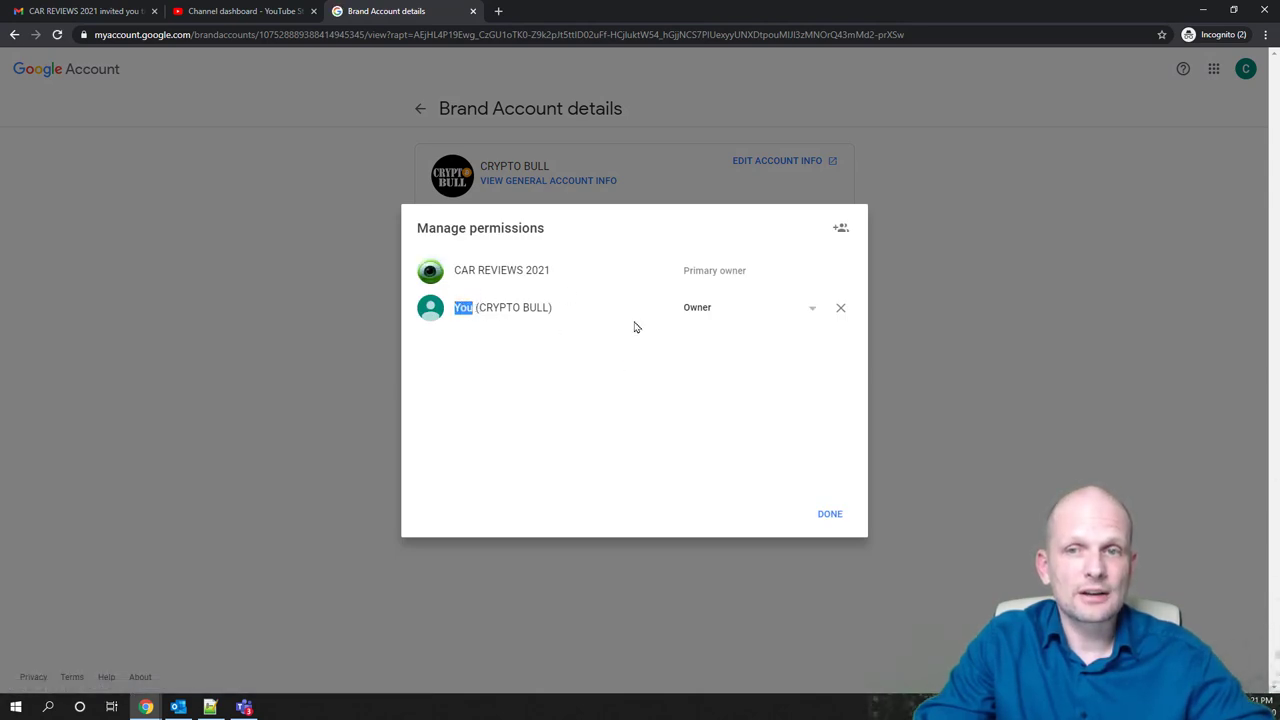
{"action": "left_click", "coordinate": [728, 268]}
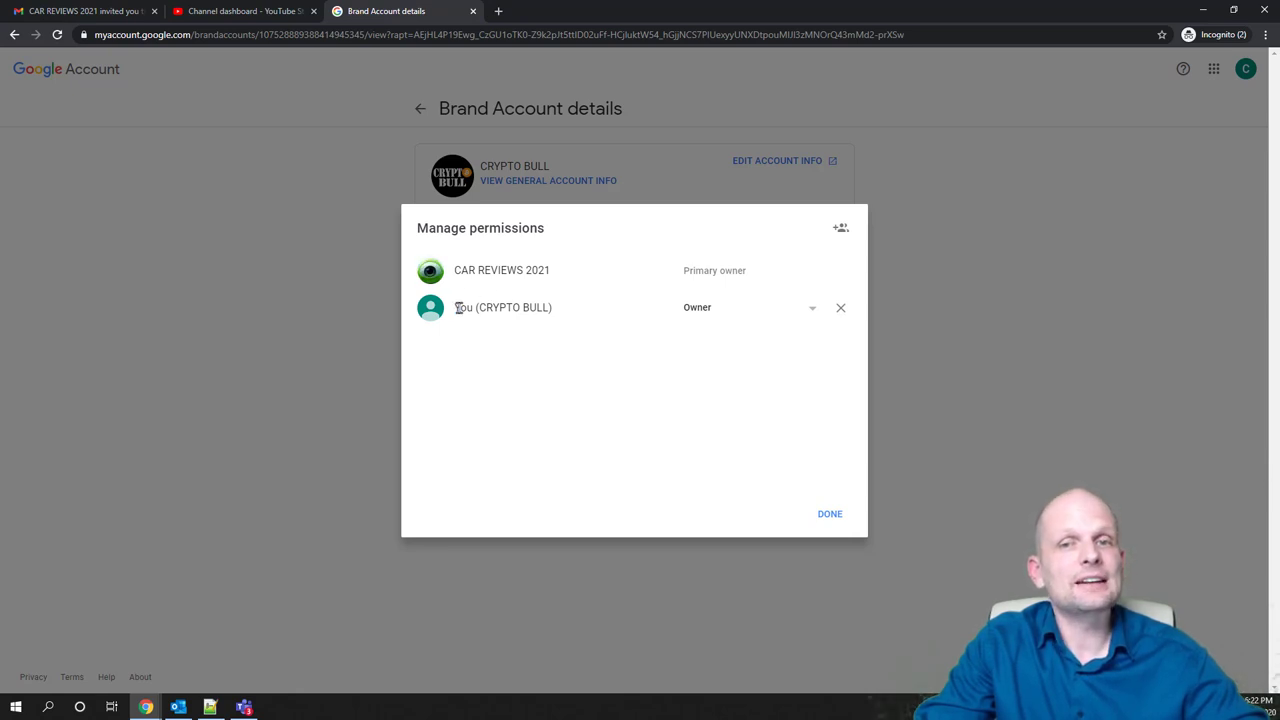
Highlight CAR REVIEWS 2021 as Primary owner and You (CRYPTO BULL) as Owner
{"action": "left_click_drag", "start_coordinate": [458, 308], "coordinate": [586, 315]}
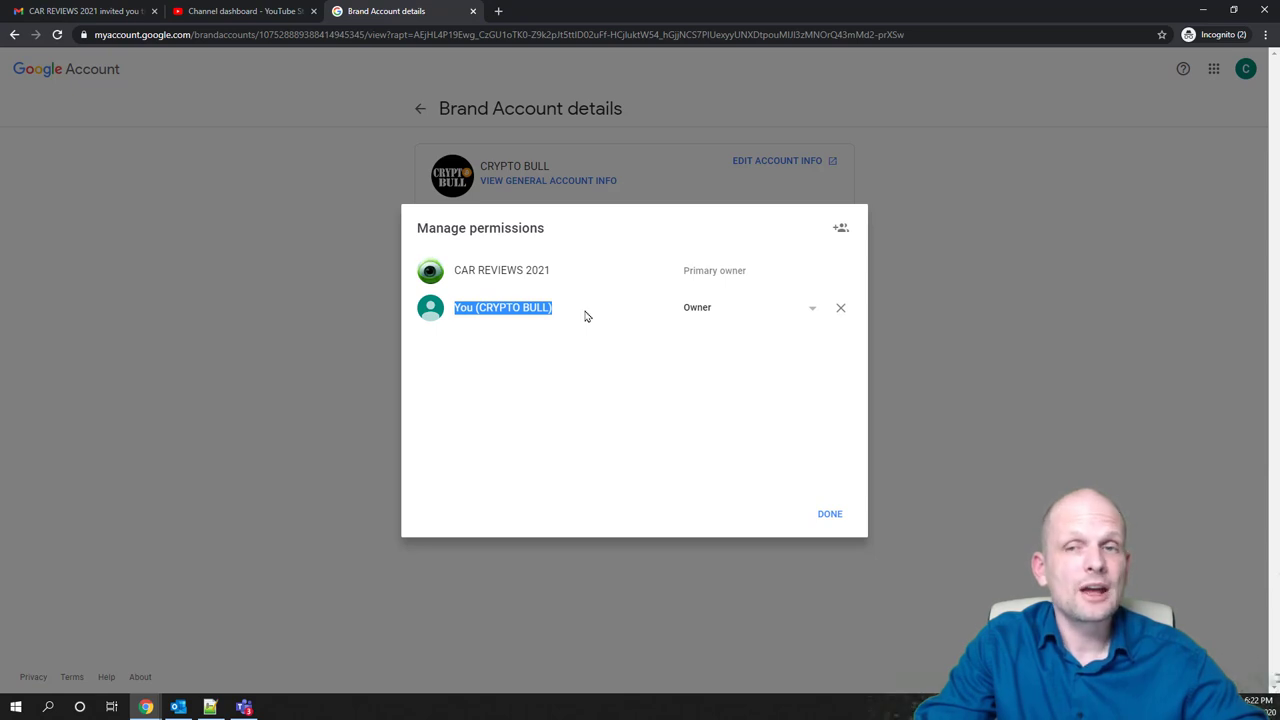
{"action": "left_click_drag", "start_coordinate": [684, 270], "coordinate": [758, 267]}
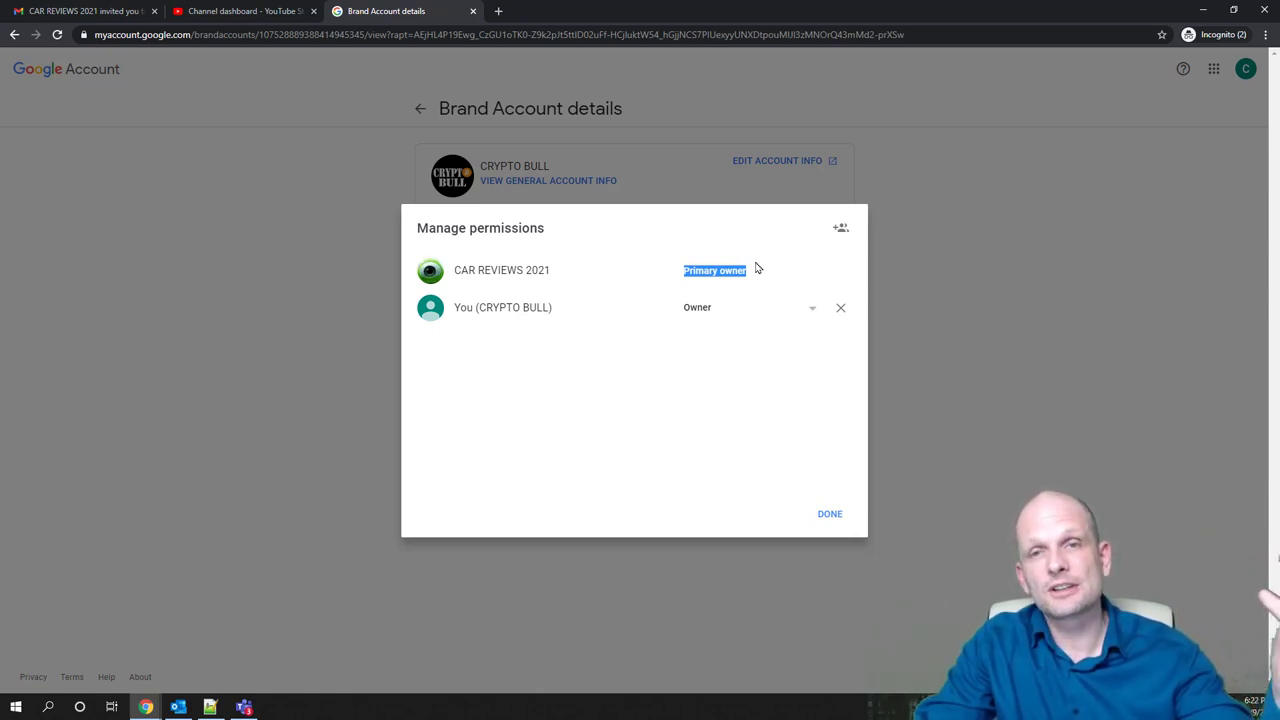
{"action": "left_click_drag", "start_coordinate": [551, 269], "coordinate": [452, 269]}
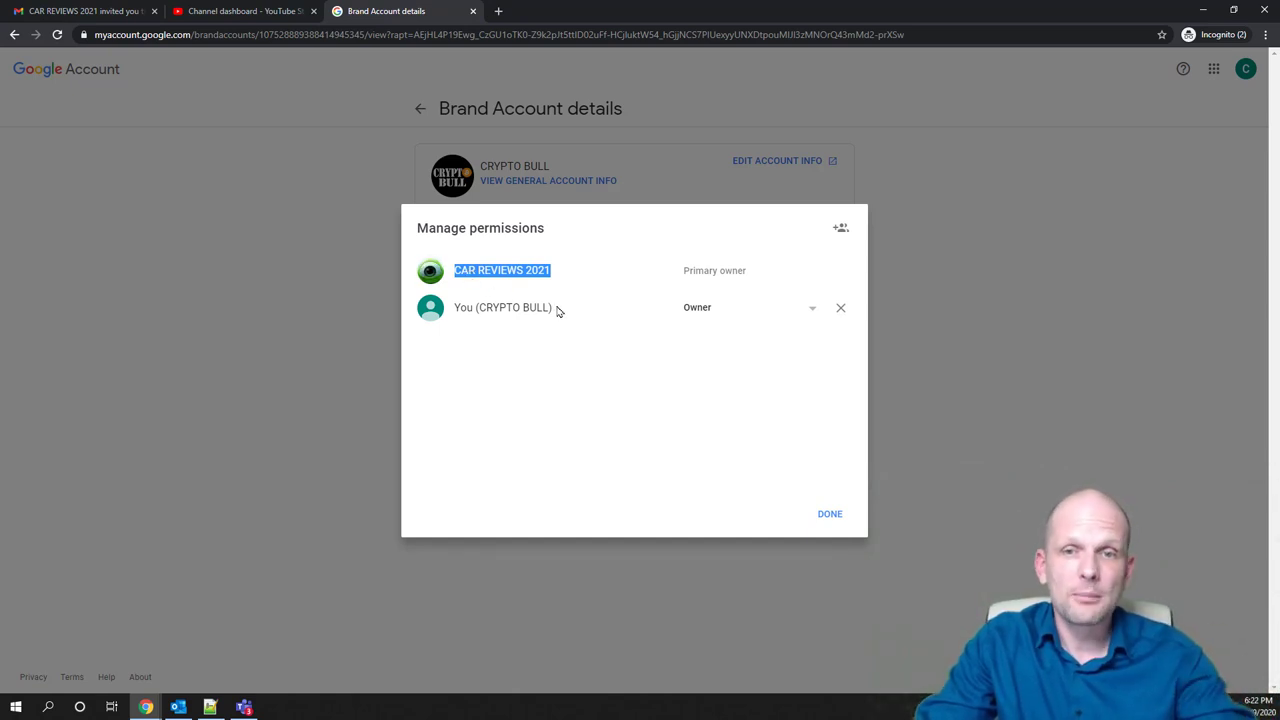
{"action": "left_click_drag", "start_coordinate": [557, 310], "coordinate": [451, 313]}
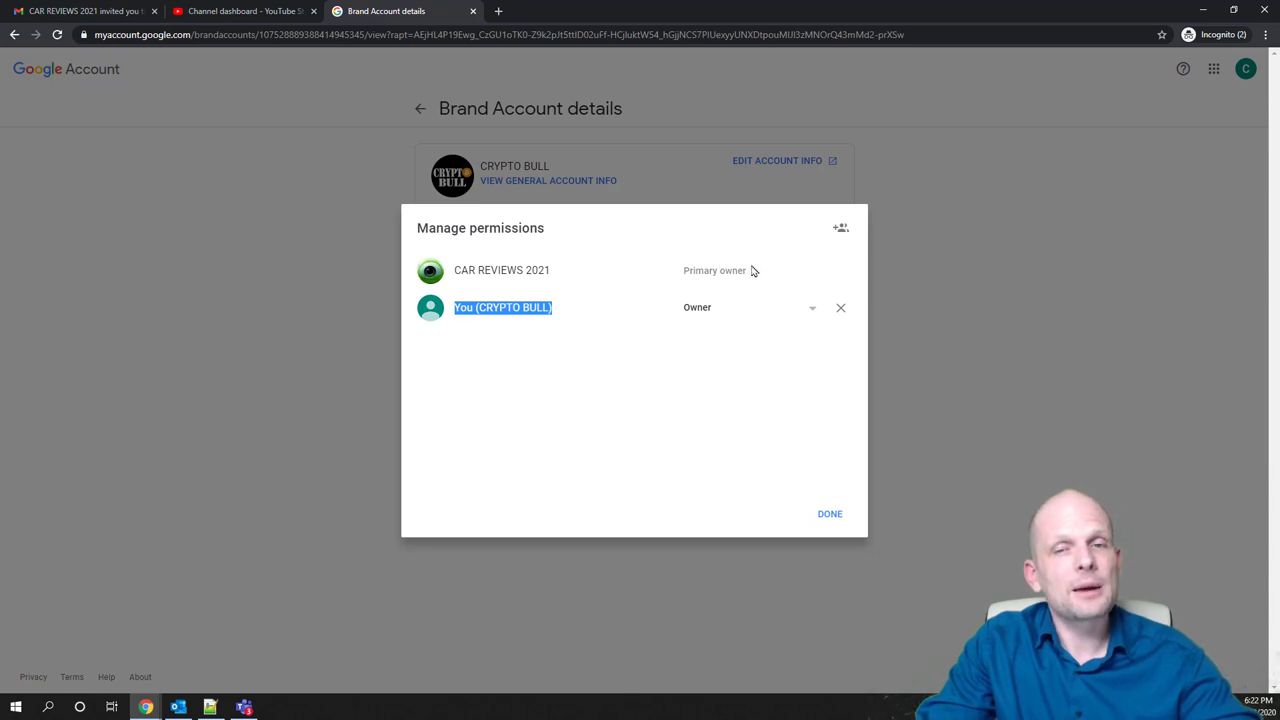
{"action": "left_click_drag", "start_coordinate": [754, 270], "coordinate": [652, 270]}
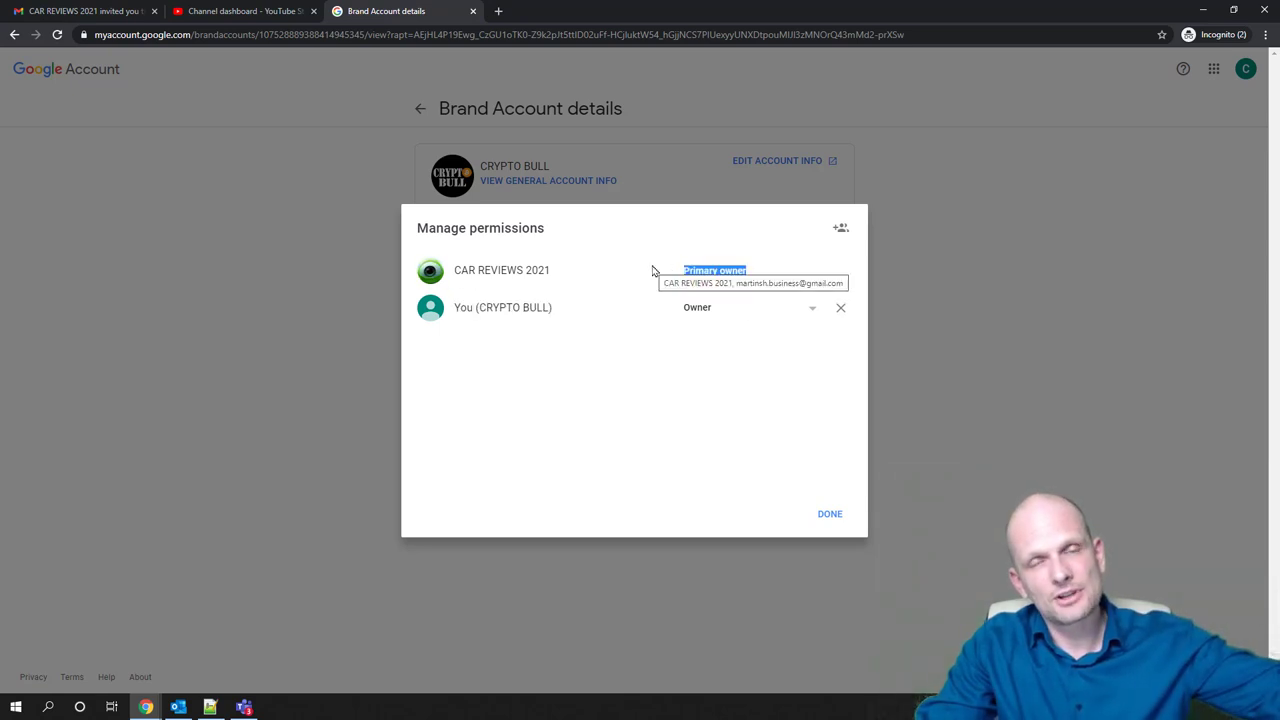